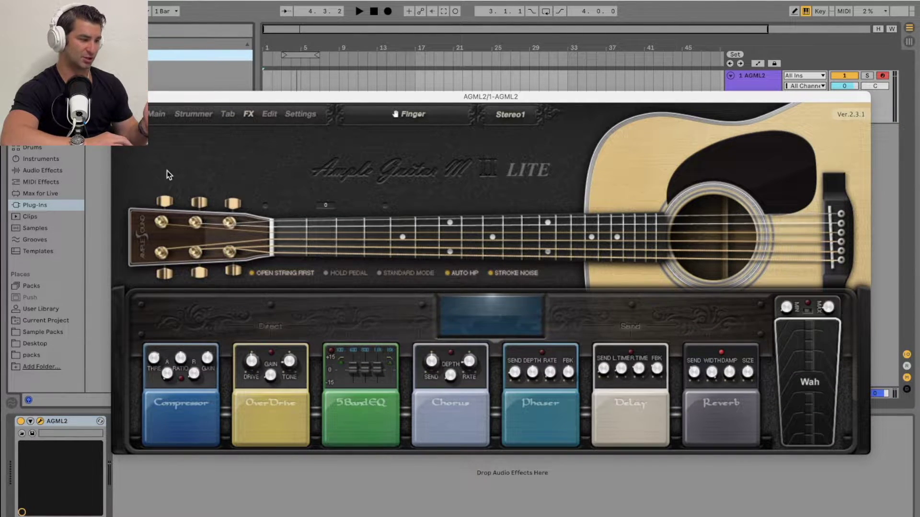
- Examine the AGML2 guitar plug-in's sample editor table and its settings, closing each after viewing
click(76, 171)
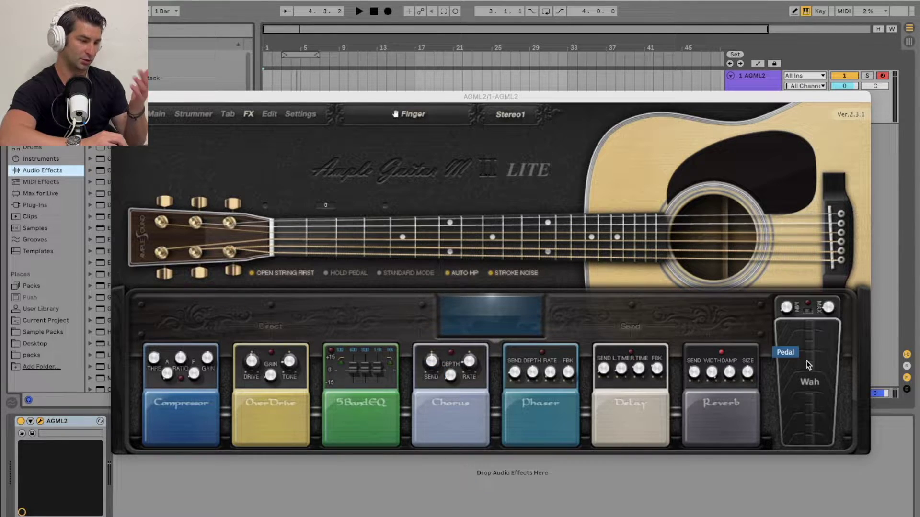
click(262, 118)
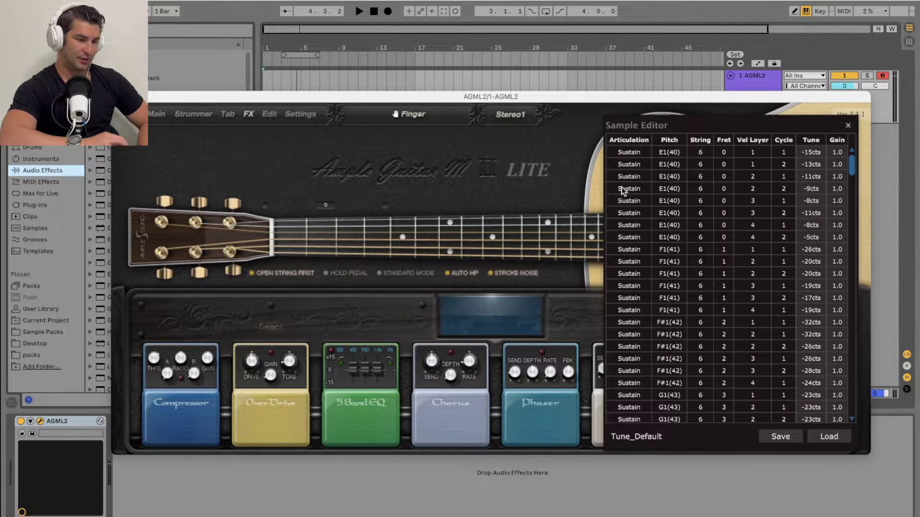
scroll(688, 202, down, 5)
scroll(689, 202, up, 5)
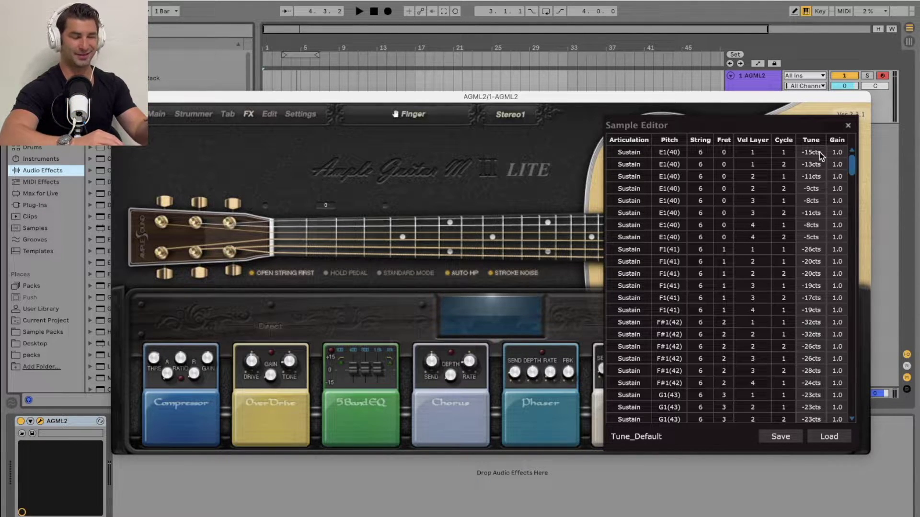
click(847, 127)
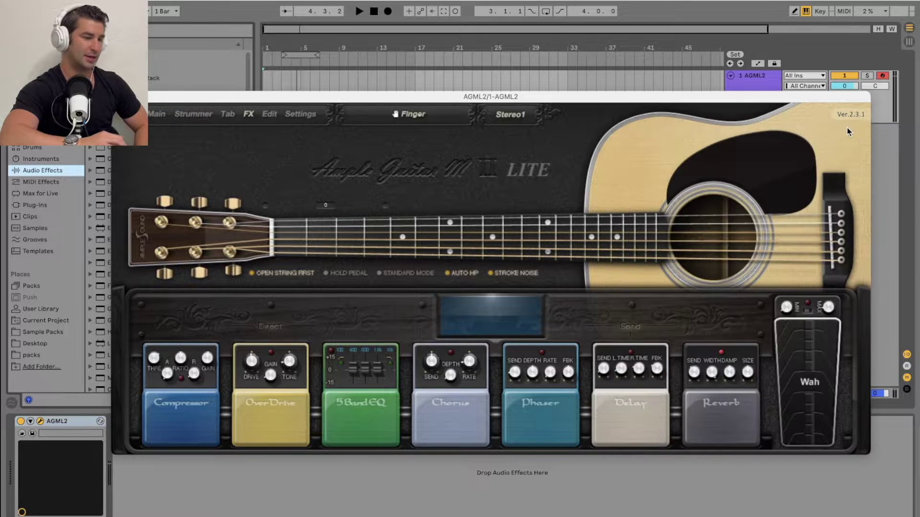
click(295, 114)
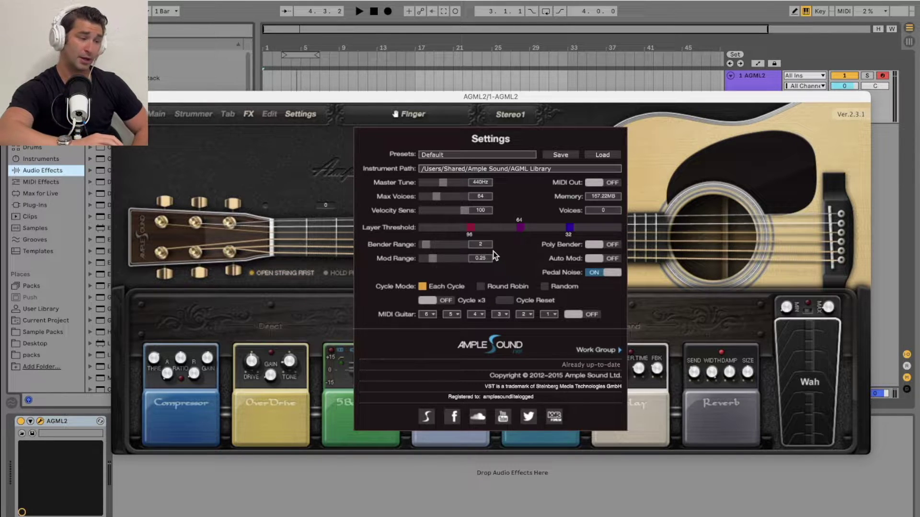
click(309, 115)
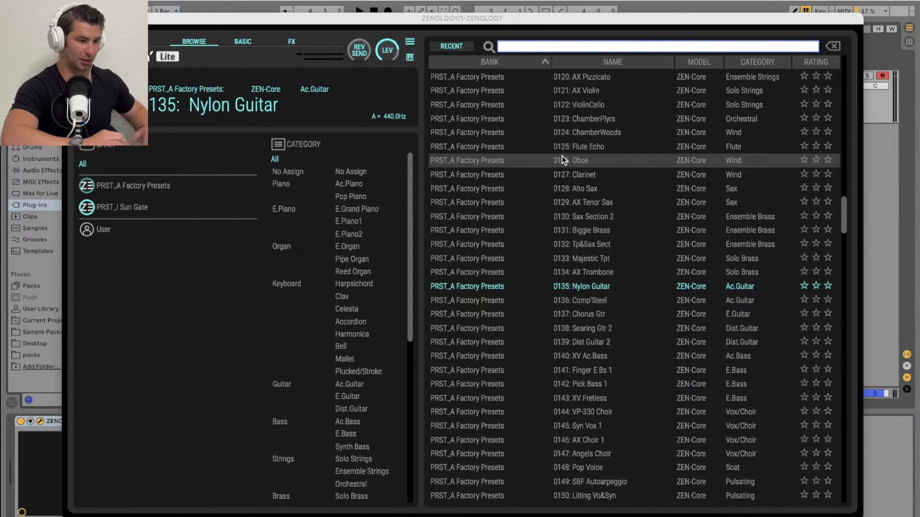
- Look through the full ZENOLOGY preset list, covering both the Factory Presets and Sun Gate banks
scroll(562, 156, up, 20)
scroll(562, 157, up, 5)
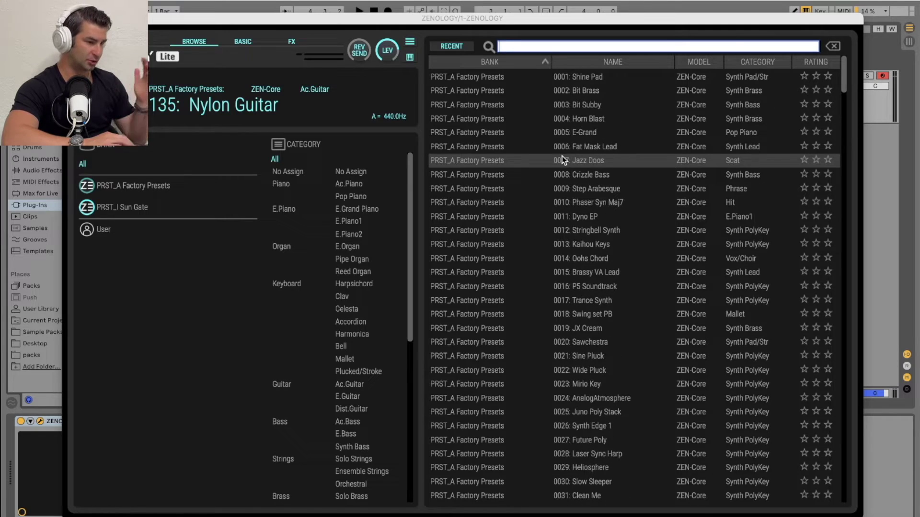
click(606, 161)
scroll(608, 173, down, 20)
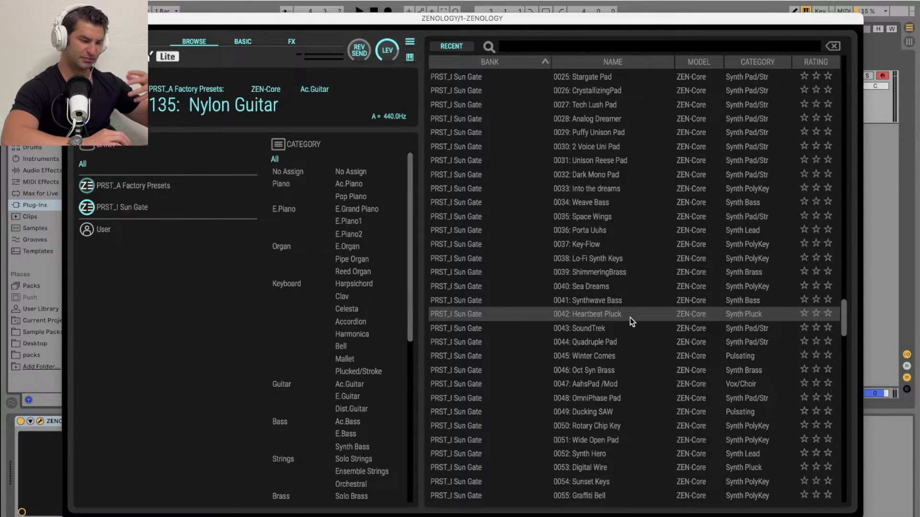
scroll(631, 317, down, 10)
scroll(631, 318, up, 20)
scroll(630, 317, up, 20)
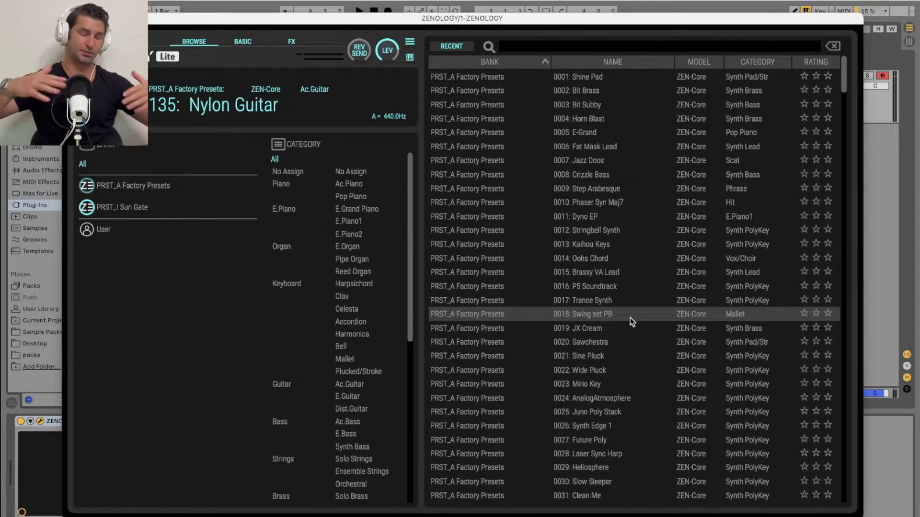
- Filter the ZENOLOGY preset list by the search term "guitar"
click(615, 47)
text(guitar)
key(Return)
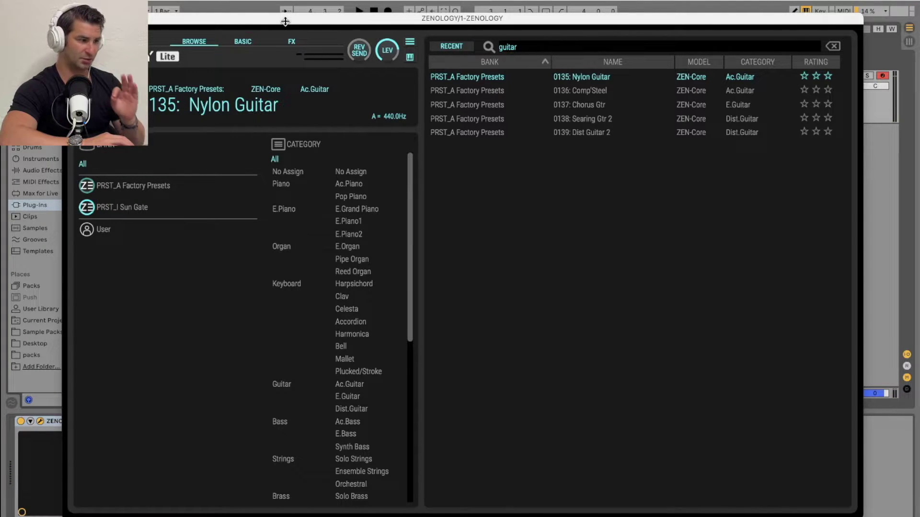
- Add the Amp audio effect after ZENOLOGY on the track and move the plug-in window clear of its controls
drag(285, 21, 472, 35)
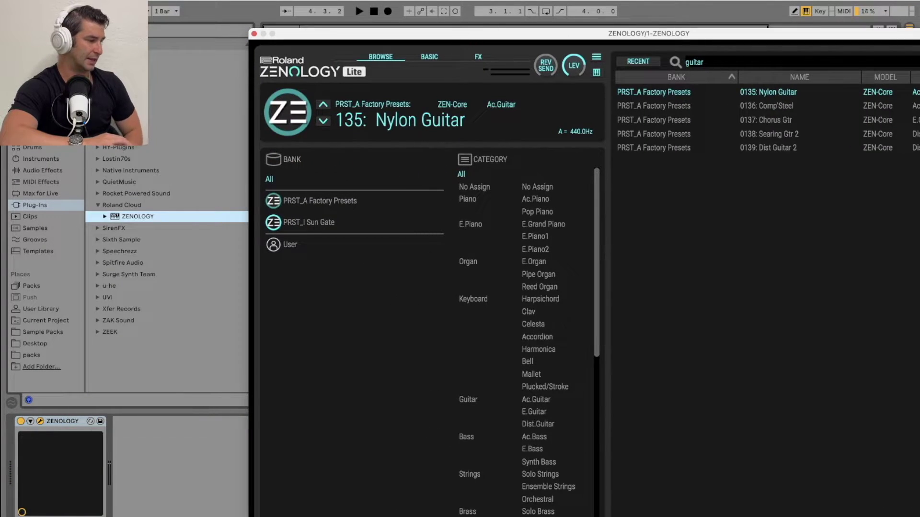
click(49, 170)
scroll(148, 144, up, 4)
click(149, 67)
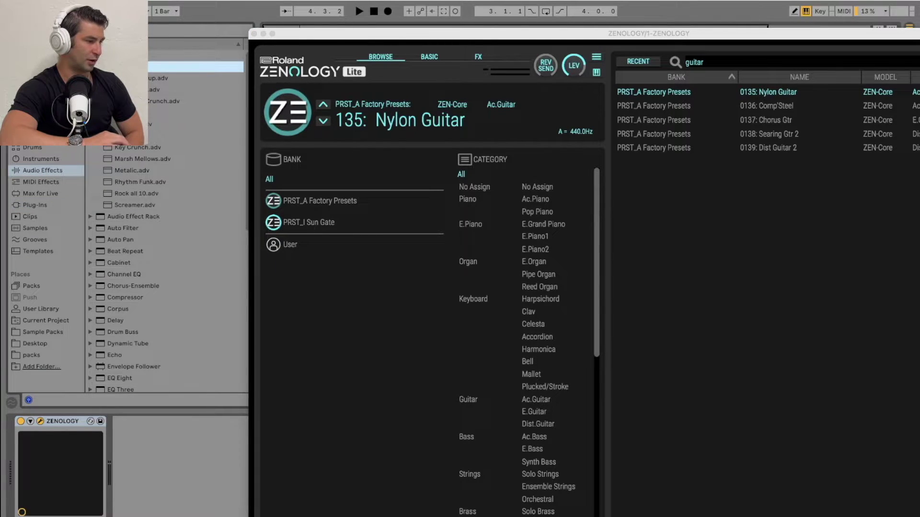
double_click(148, 70)
drag(329, 39, 562, 8)
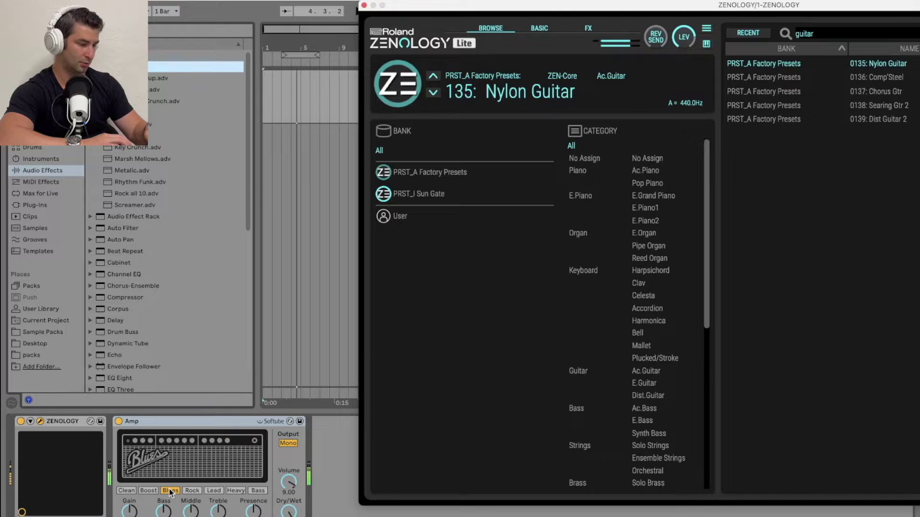
- Try the Lead amp model on the Nylon Guitar preset, and remove the Amp device from the track
click(213, 491)
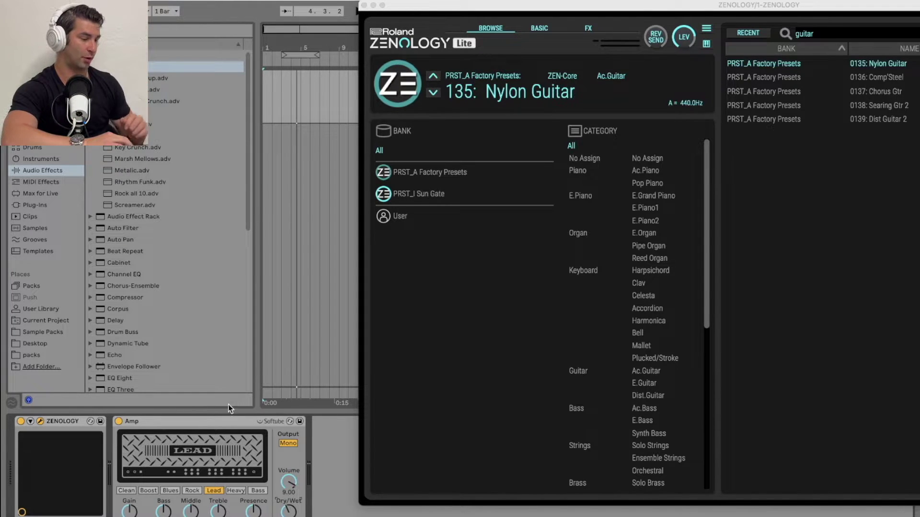
click(210, 422)
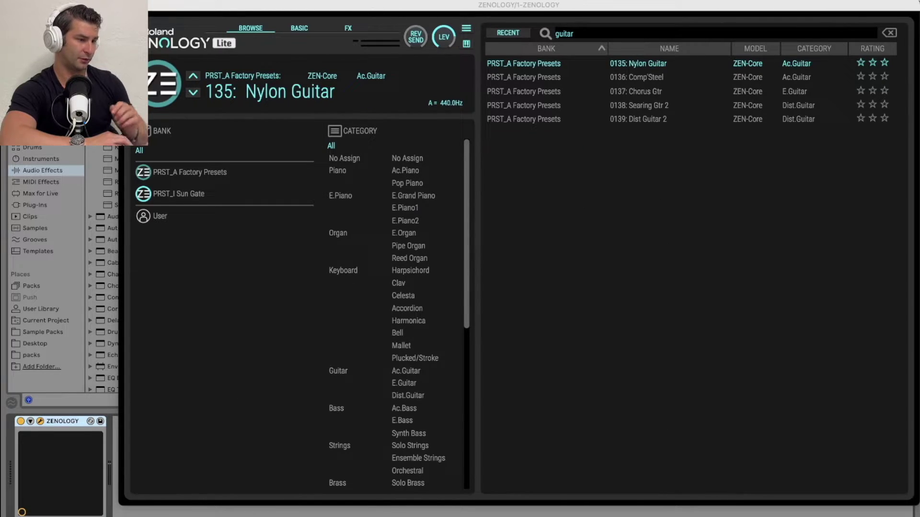
- Audition the ZENOLOGY presets Comp'Steel, Chorus Gtr and Searing Gtr 2, finishing with Dist Guitar 2 loaded
drag(524, 5, 479, 9)
double_click(594, 80)
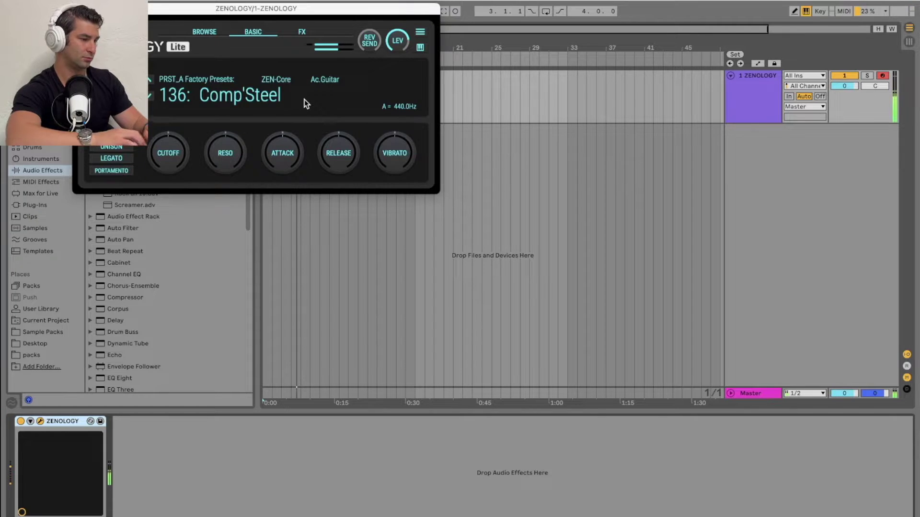
click(204, 32)
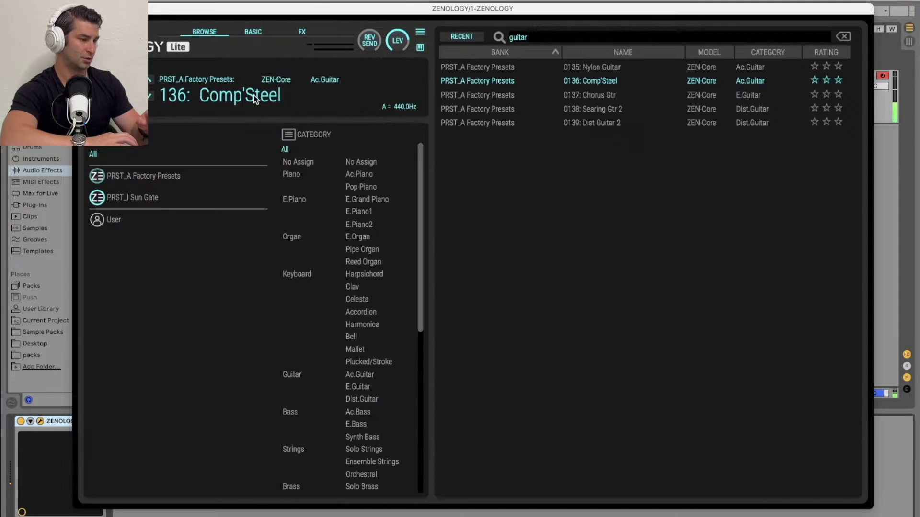
double_click(568, 96)
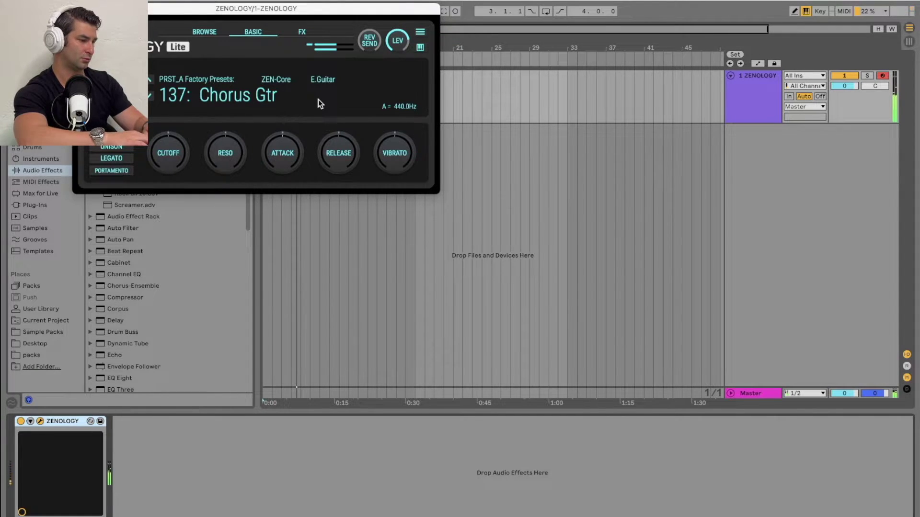
click(263, 102)
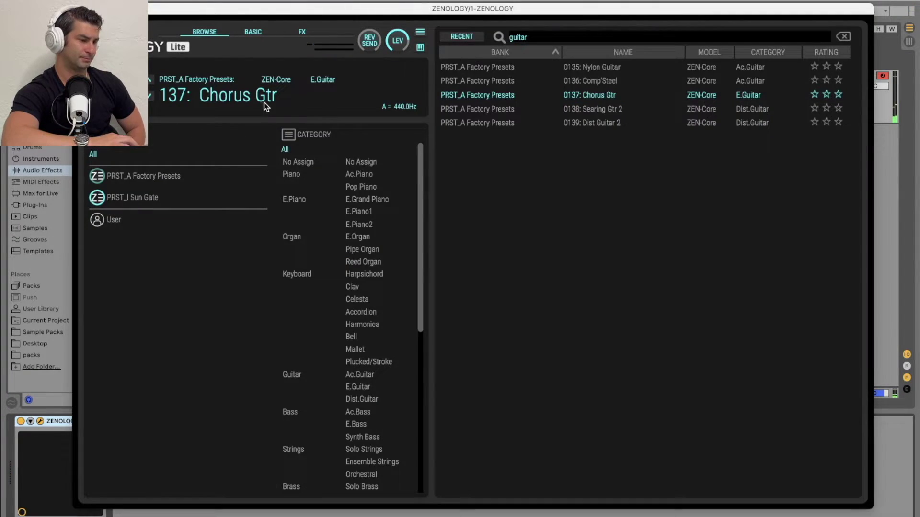
click(551, 109)
click(551, 109)
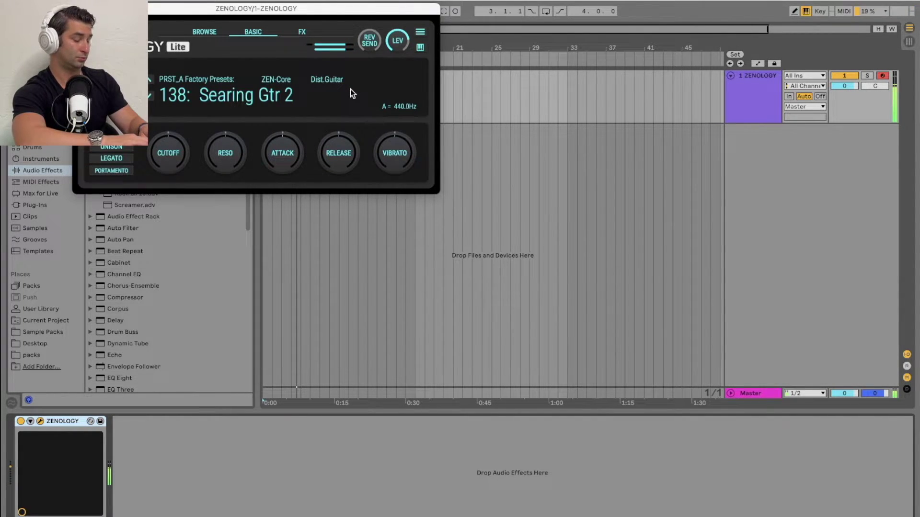
click(288, 94)
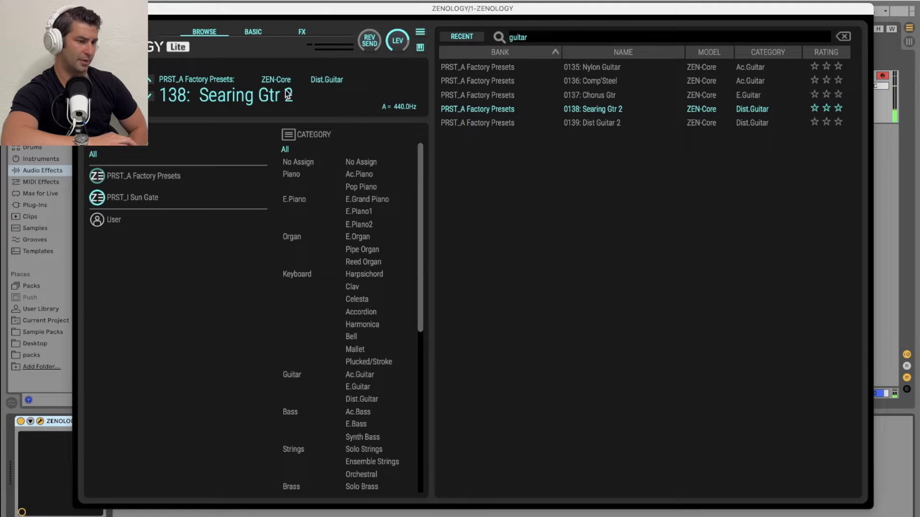
double_click(579, 126)
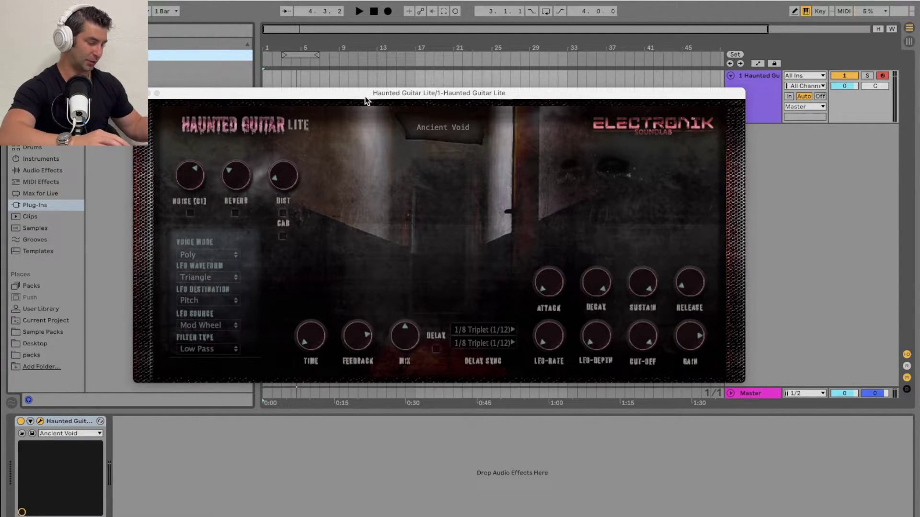
- Load the Apparition preset in Haunted Guitar Lite and play a test note
click(473, 132)
click(502, 120)
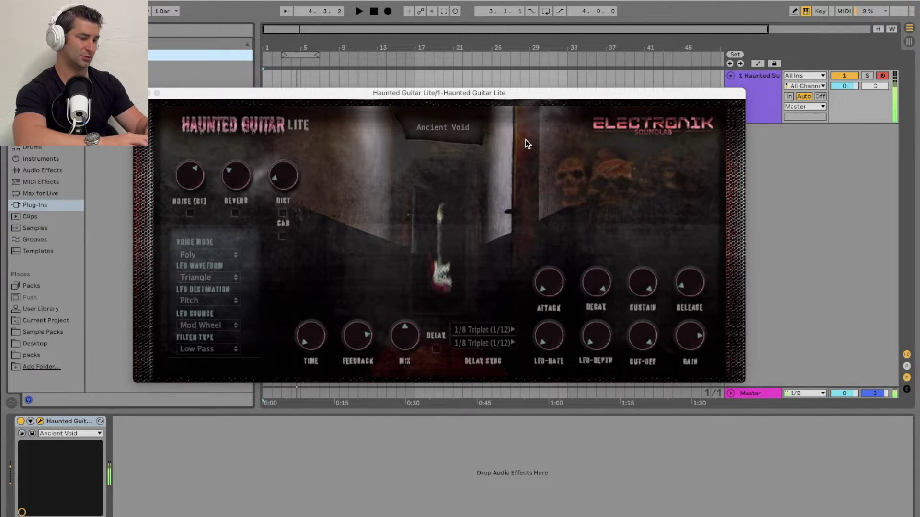
click(464, 122)
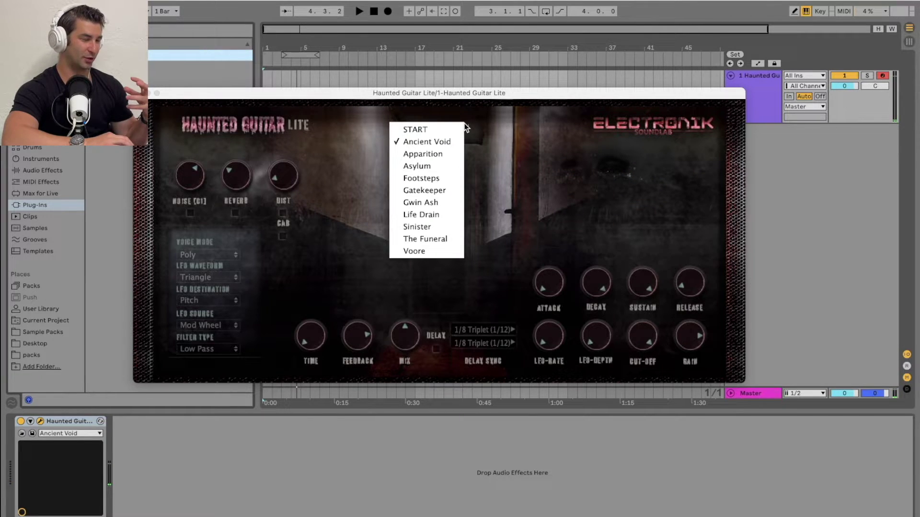
click(449, 153)
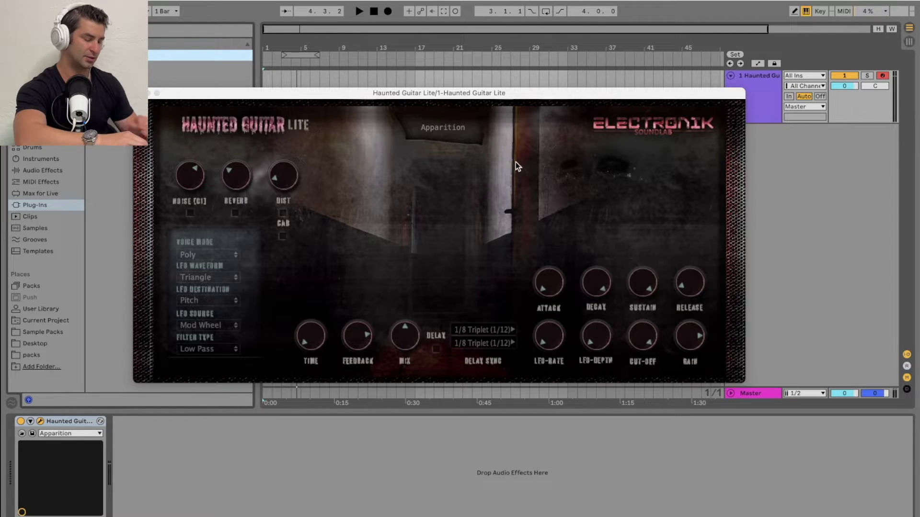
key(a)
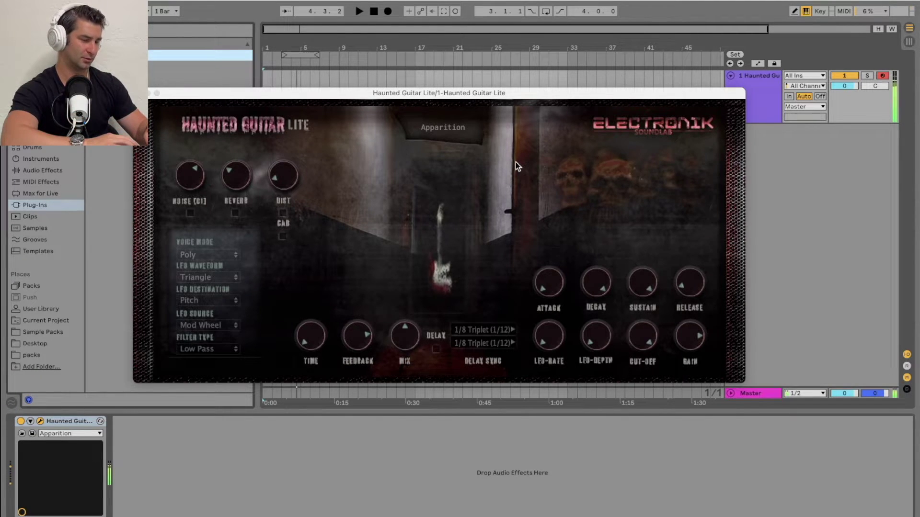
- Audition the Asylum preset in Haunted Guitar Lite, followed by the Footsteps preset
click(438, 125)
click(472, 169)
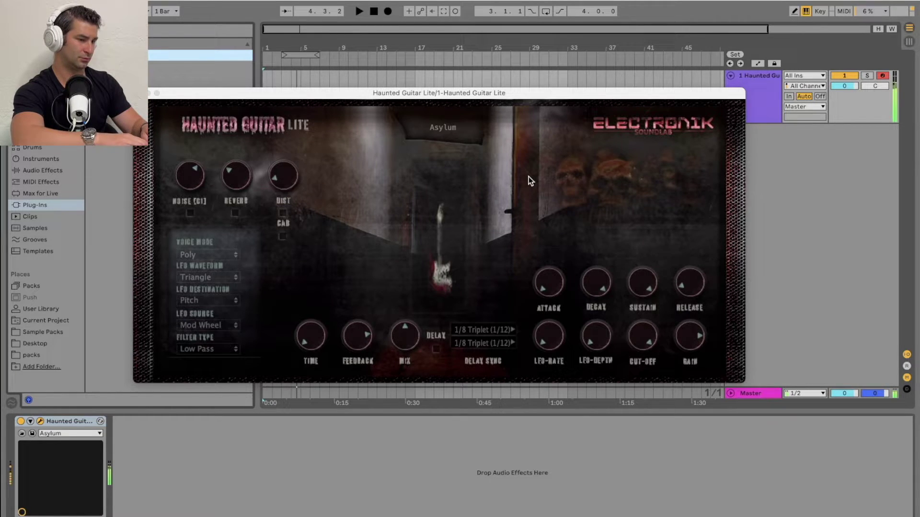
click(452, 130)
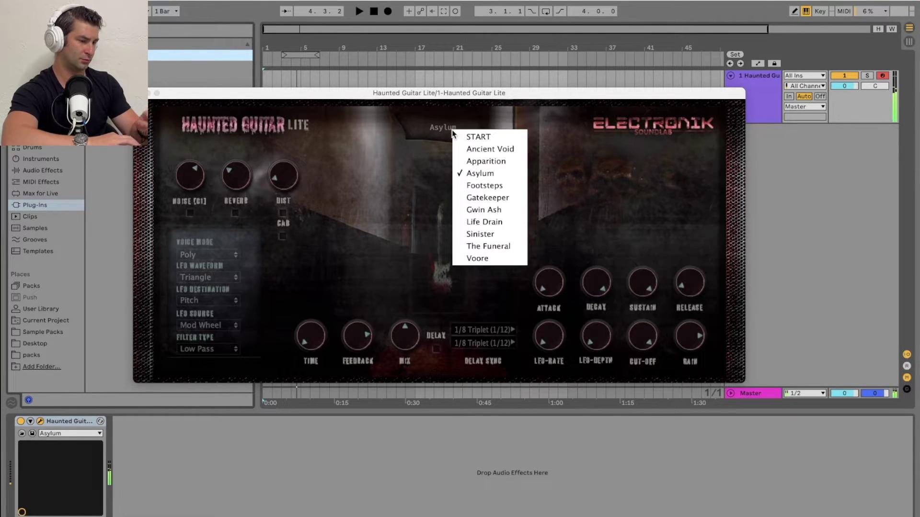
click(484, 185)
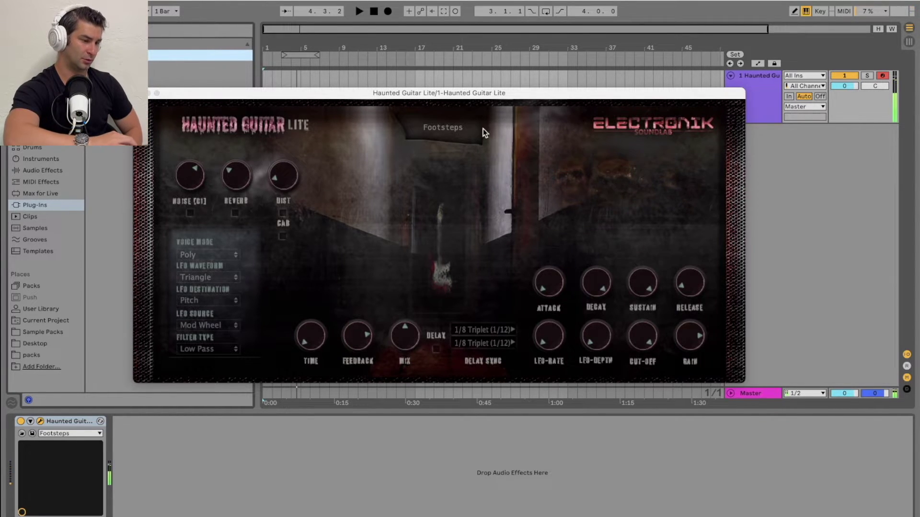
- Audition the Gatekeeper preset in Haunted Guitar Lite, followed by the Gwin Ash preset
click(461, 128)
click(412, 195)
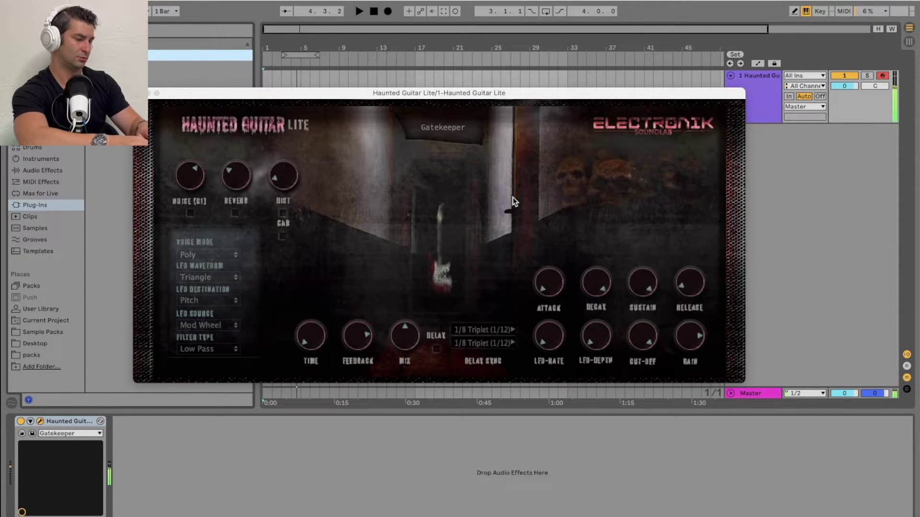
click(450, 128)
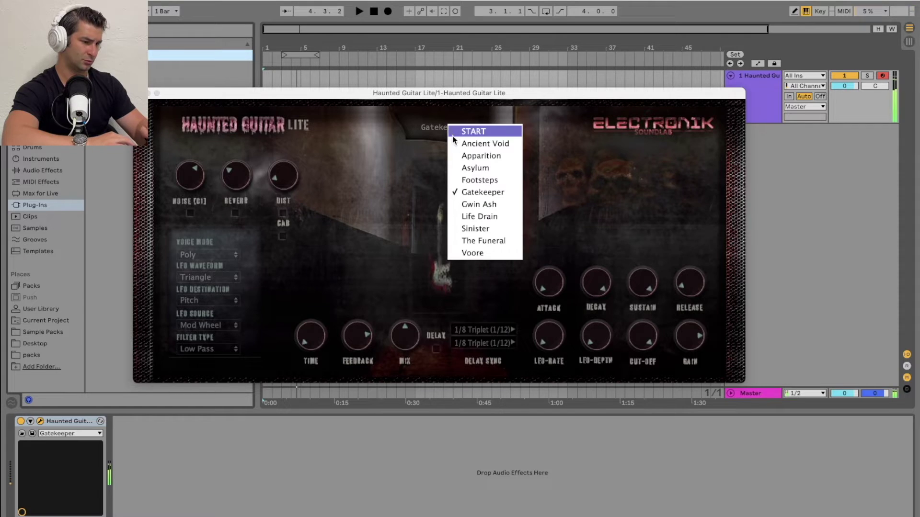
click(481, 204)
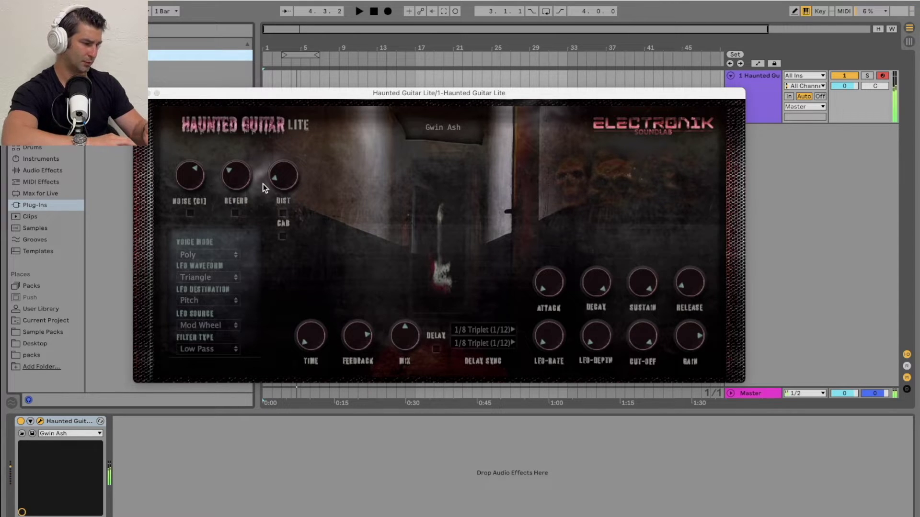
- Lower the Gwin Ash preset's noise to minimum and enable distortion with its amount raised
drag(197, 177, 150, 300)
drag(191, 182, 173, 269)
drag(293, 179, 294, 91)
click(282, 213)
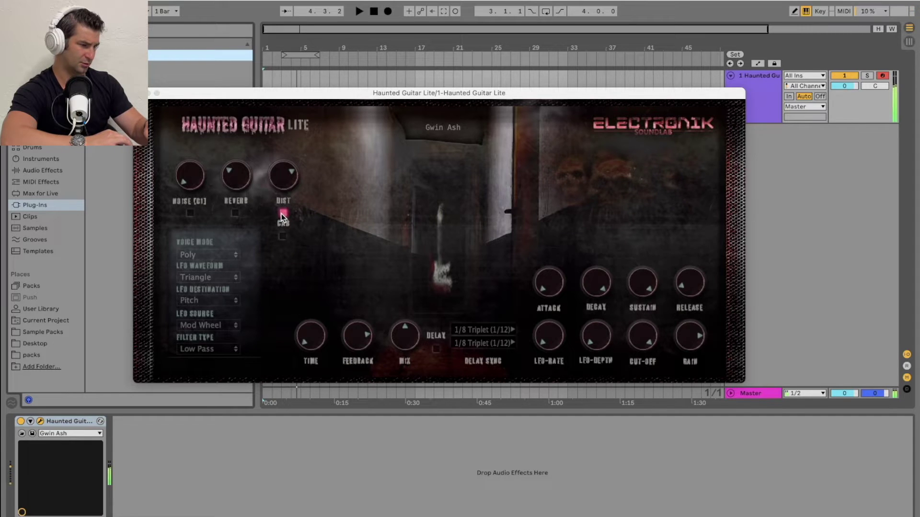
- Load the Life Drain preset in Haunted Guitar Lite
click(455, 127)
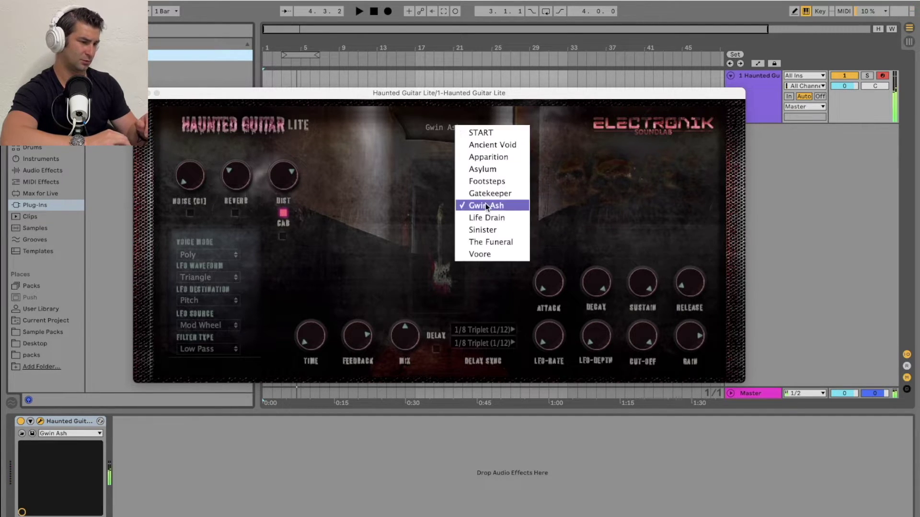
click(484, 218)
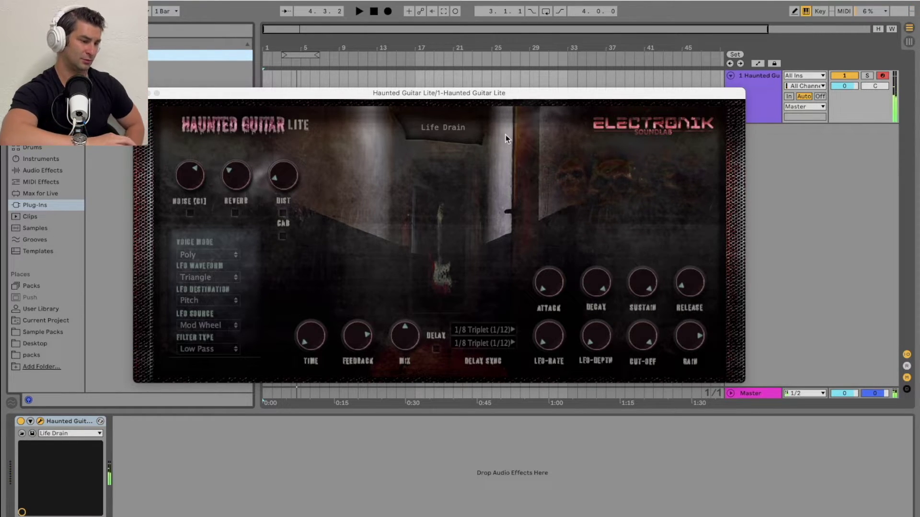
- Load the Sinister preset in Haunted Guitar Lite and play a test note
click(454, 126)
click(491, 228)
key(a)
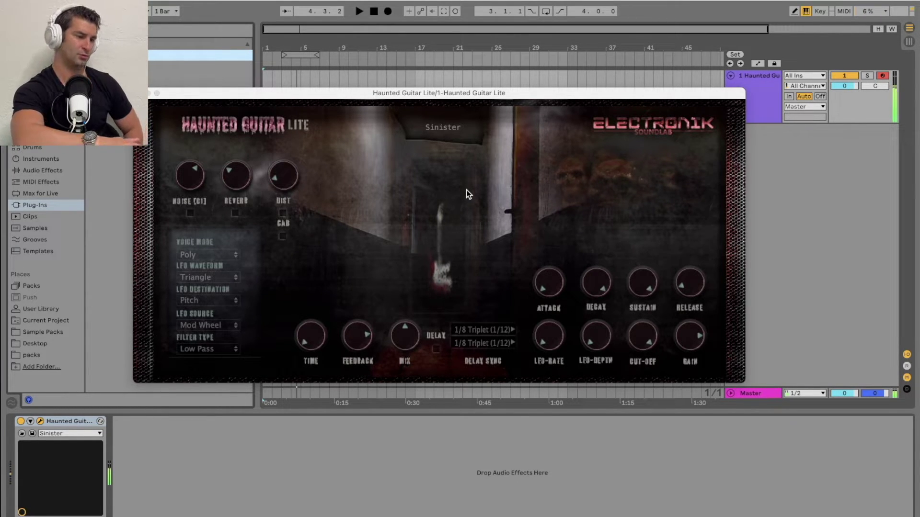
- Audition The Funeral preset in Haunted Guitar Lite, followed by the next preset in the list
click(443, 128)
click(482, 244)
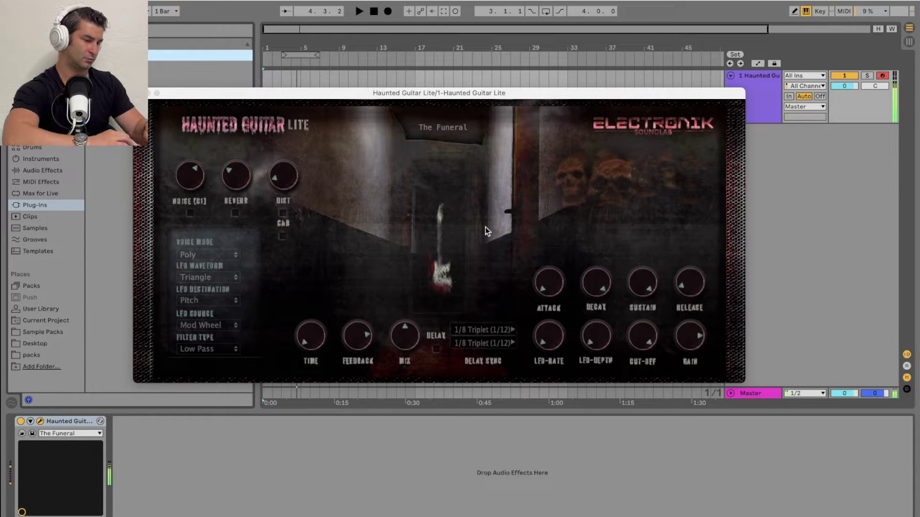
click(450, 130)
click(489, 261)
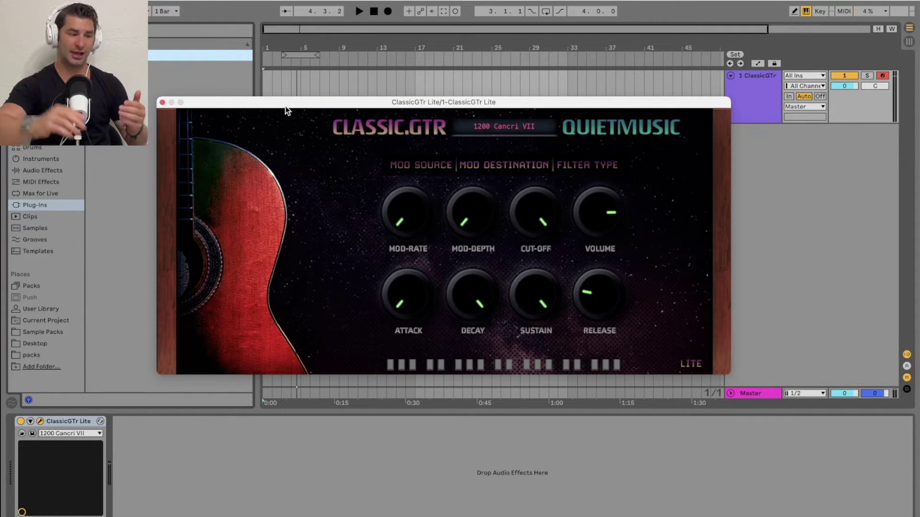
- Check the preset list in ClassicGTr Lite and play test notes with the 1200 Cancri VII preset
click(508, 126)
click(591, 146)
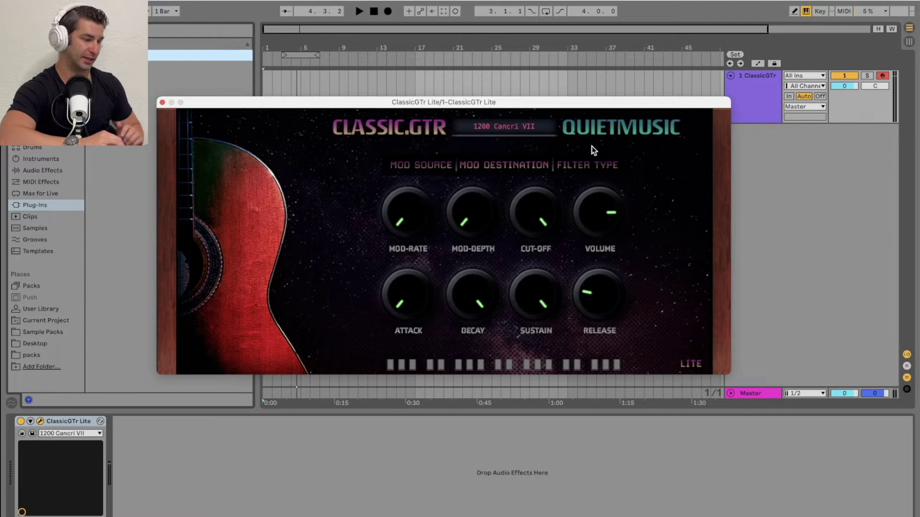
key(a)
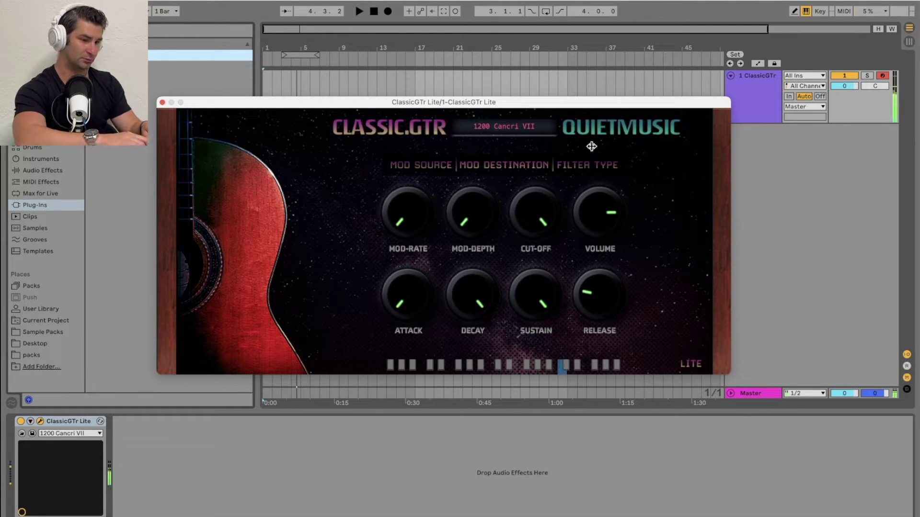
key(k)
key(a)
key(z)
key(a)
key(a)
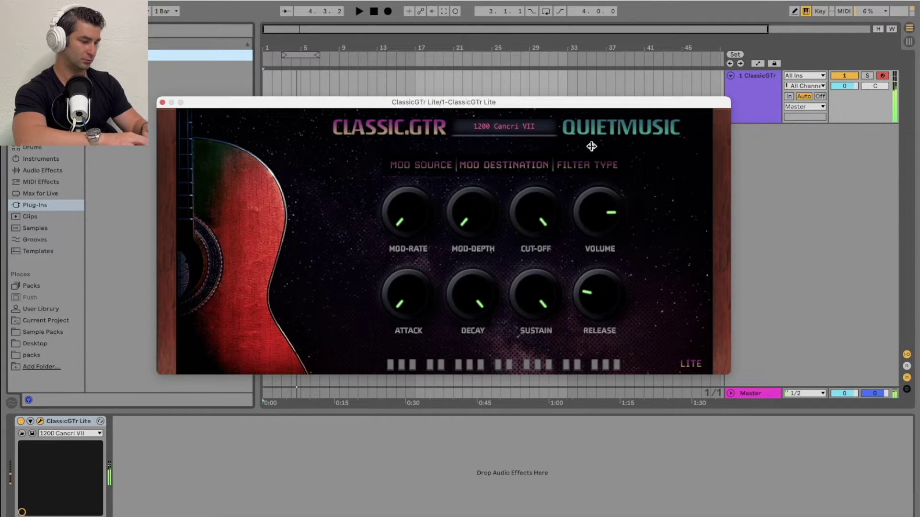
key(s)
key(d)
key(a)
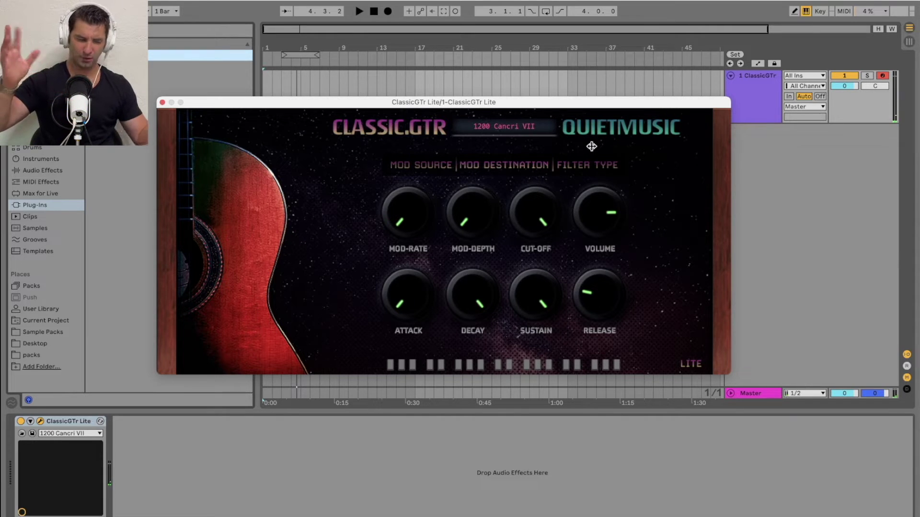
key(s)
key(h)
key(j)
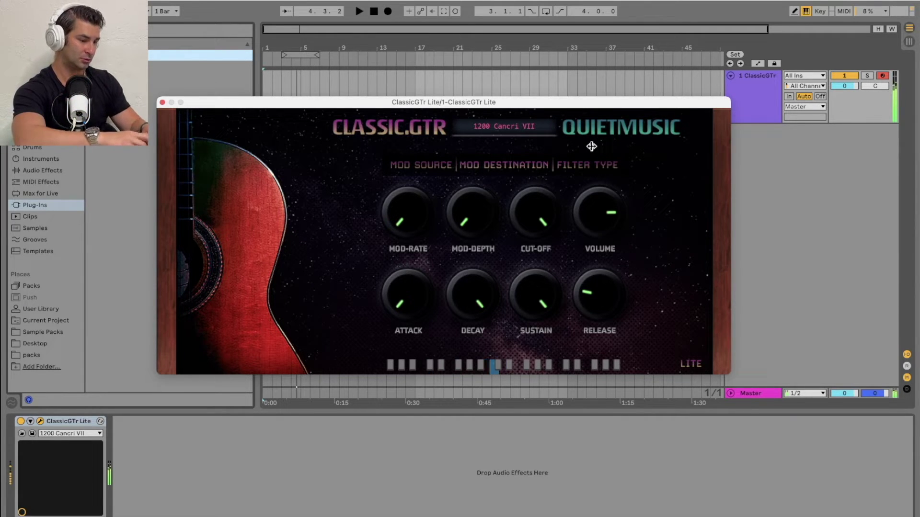
key(s)
key(a)
- Load the Adus preset in ClassicGTr Lite and play a run of test notes
click(529, 124)
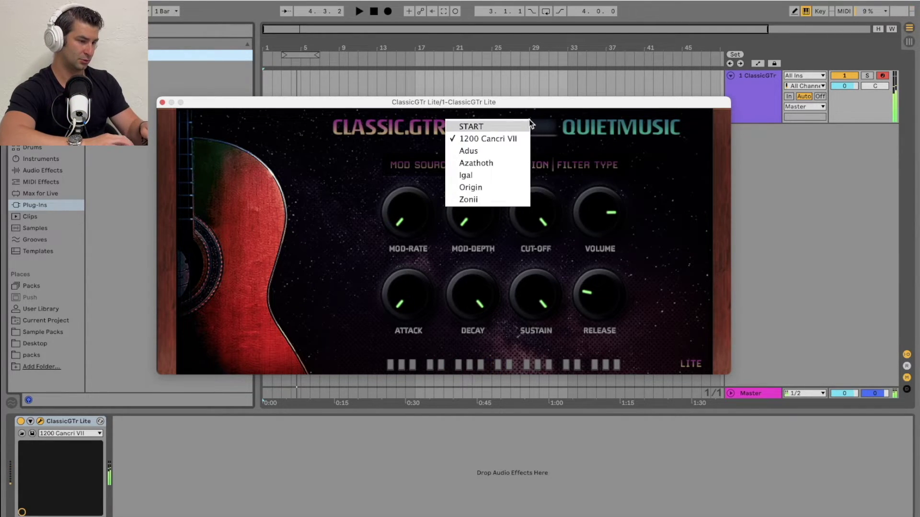
click(509, 154)
key(a)
key(s)
key(a)
key(d)
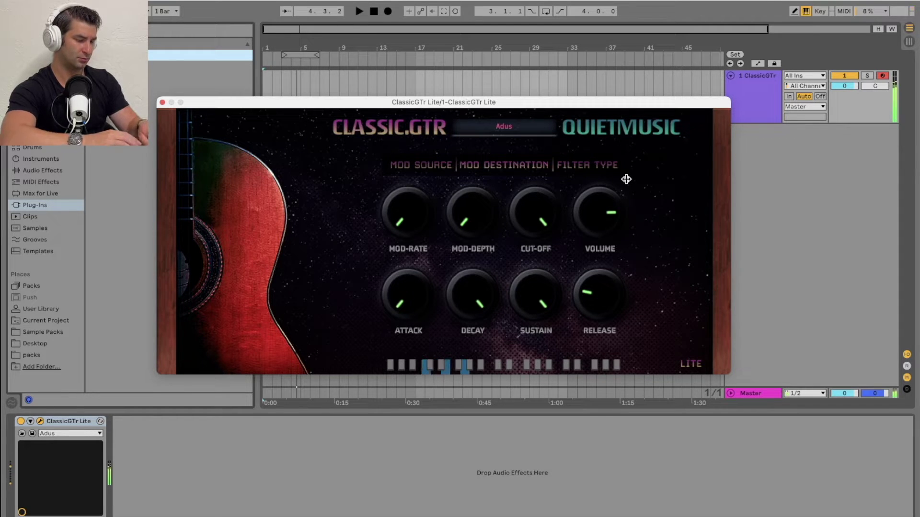
key(g)
key(k)
key(j)
key(h)
key(g)
key(f)
key(d)
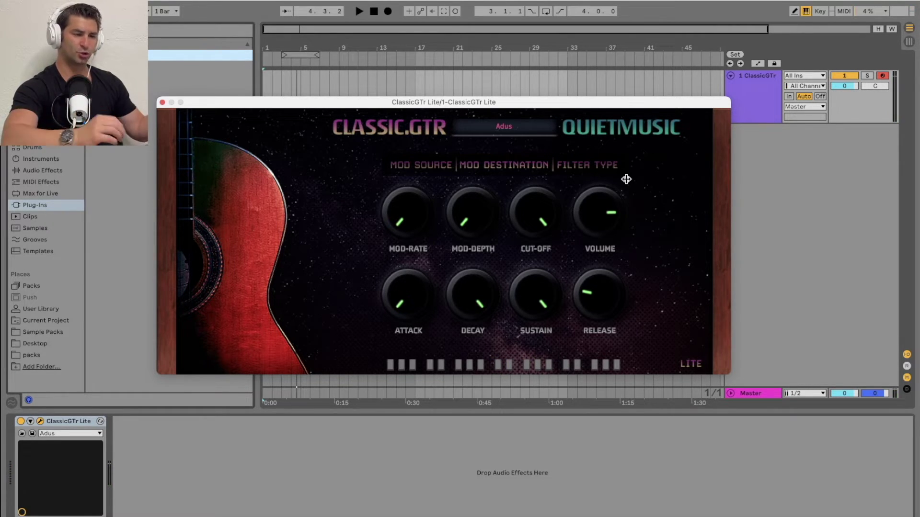
- Load the Azathoth preset in ClassicGTr Lite and play test notes with it
click(527, 127)
click(513, 171)
key(f)
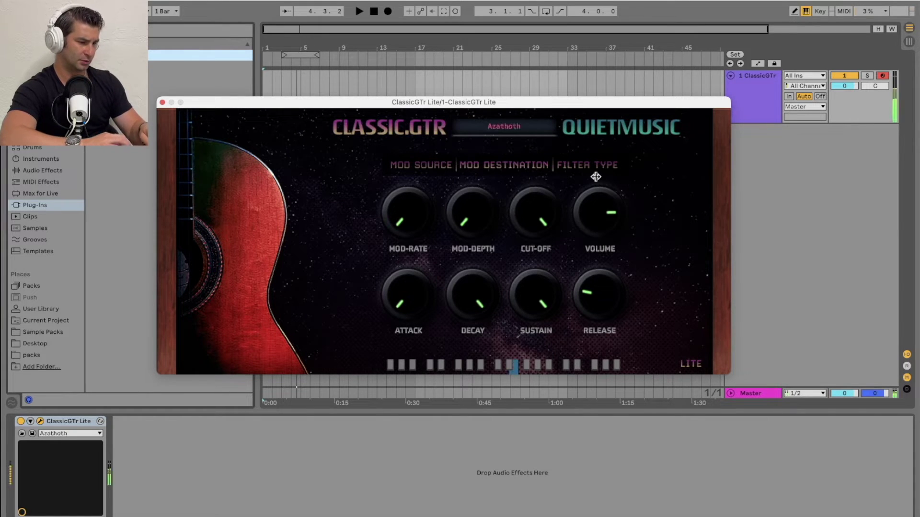
key(d)
key(f)
key(a)
key(a)
key(a)
key(d)
key(s)
key(a)
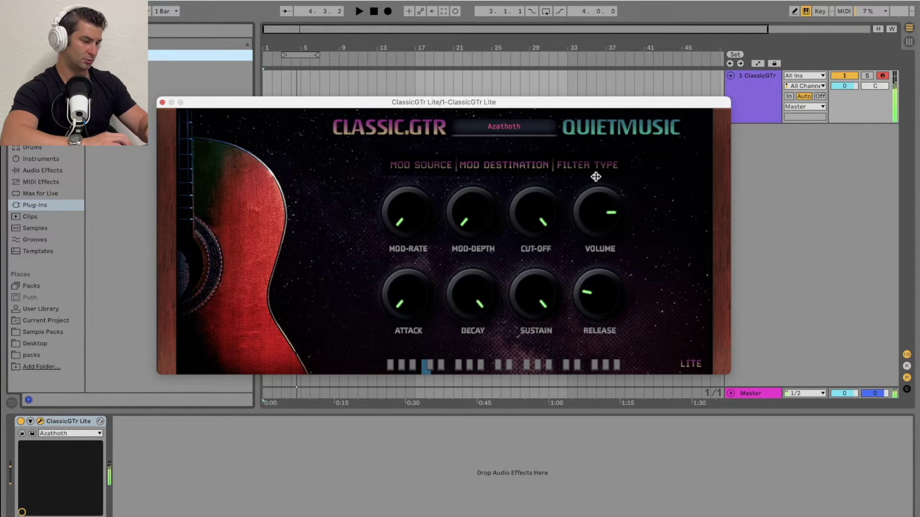
- Load the Igal preset in ClassicGTr Lite and play test notes with it
click(515, 128)
click(494, 182)
key(a)
key(j)
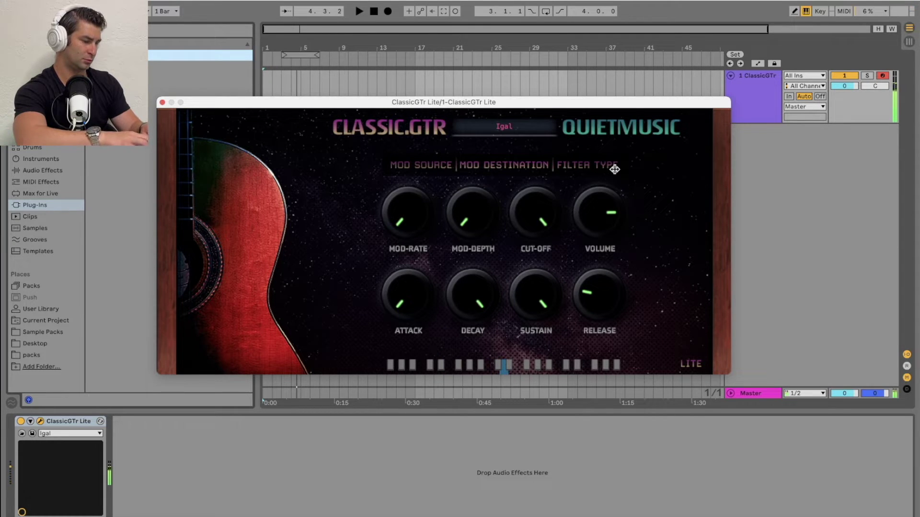
key(a)
key(g)
key(j)
key(a)
key(g)
key(j)
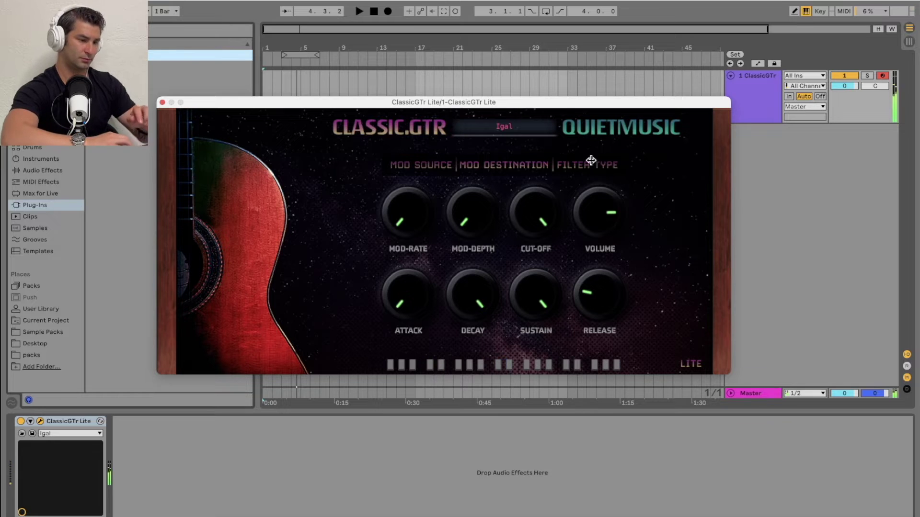
- Load the Origin preset in ClassicGTr Lite and play an extended series of test notes
click(526, 131)
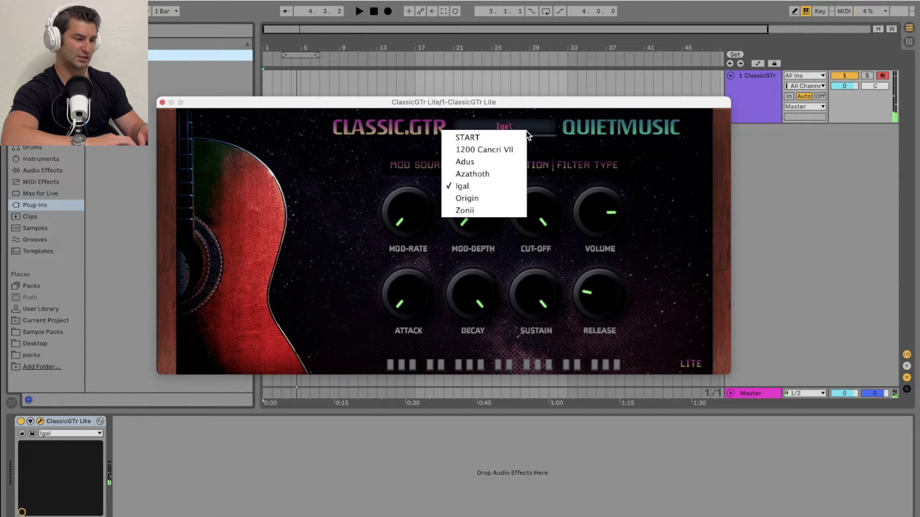
click(508, 201)
key(a)
key(g)
key(j)
key(k)
key(j)
key(h)
key(g)
key(f)
key(d)
key(s)
key(a)
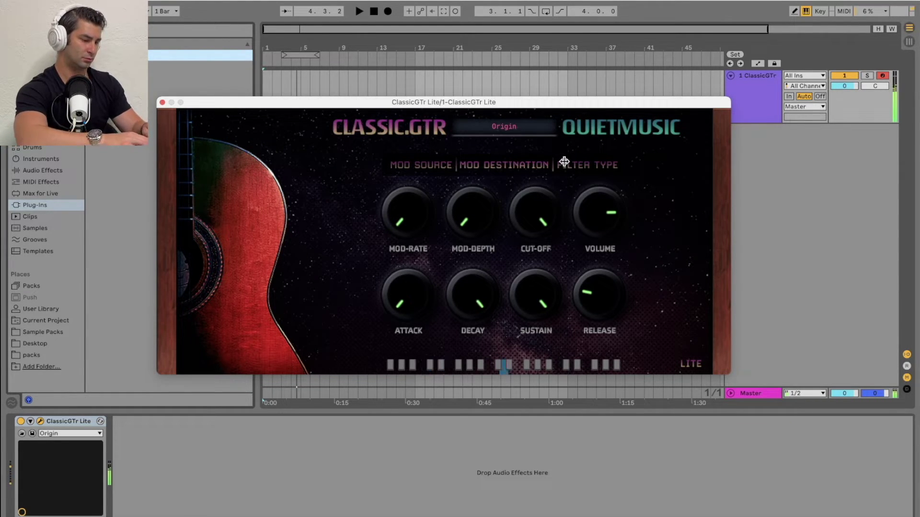
key(s)
key(g)
key(h)
key(g)
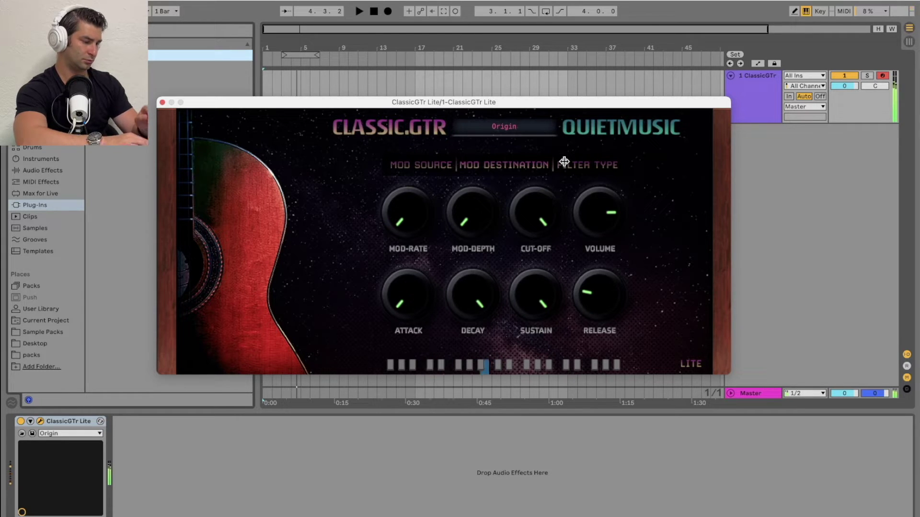
key(k)
key(l)
key(g)
key(s)
key(d)
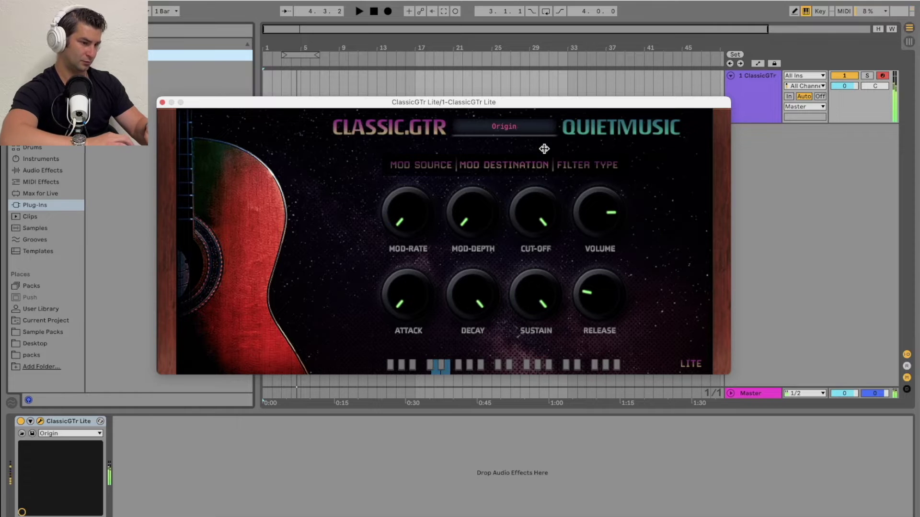
- Load the Zonii preset in ClassicGTr Lite and play test notes with it
click(524, 131)
click(496, 210)
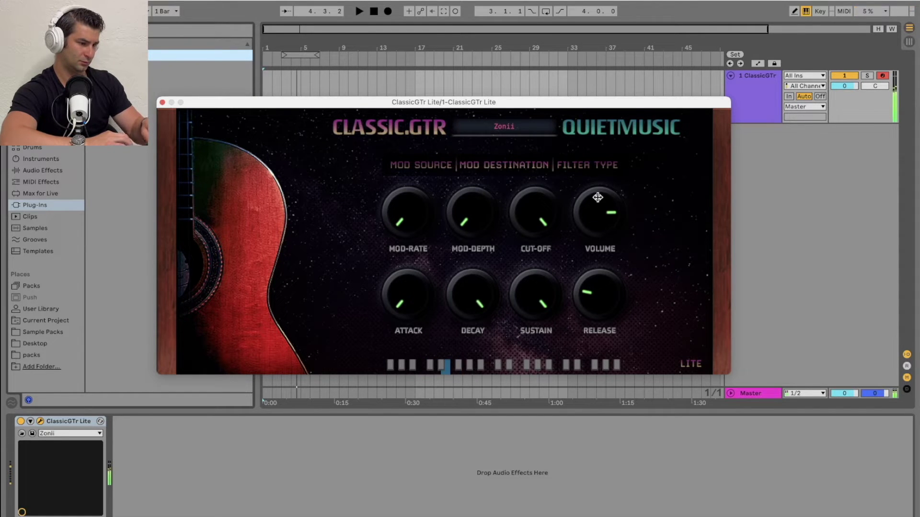
key(a)
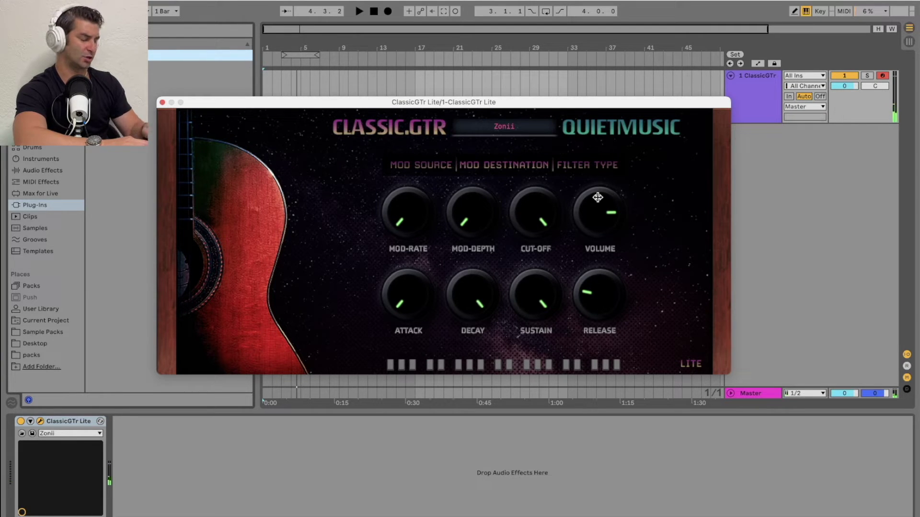
key(k)
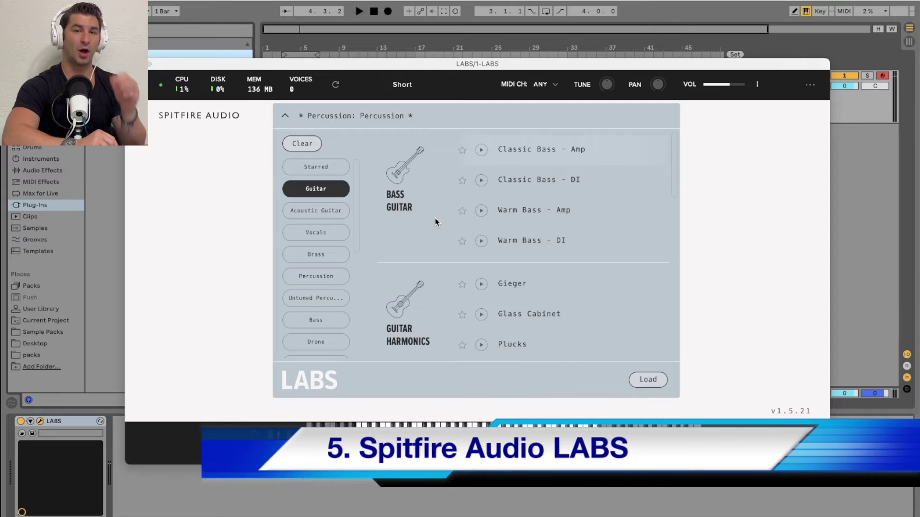
- Switch to Google Chrome and browse the Spitfire Audio LABS page to its guitar instruments
click(214, 508)
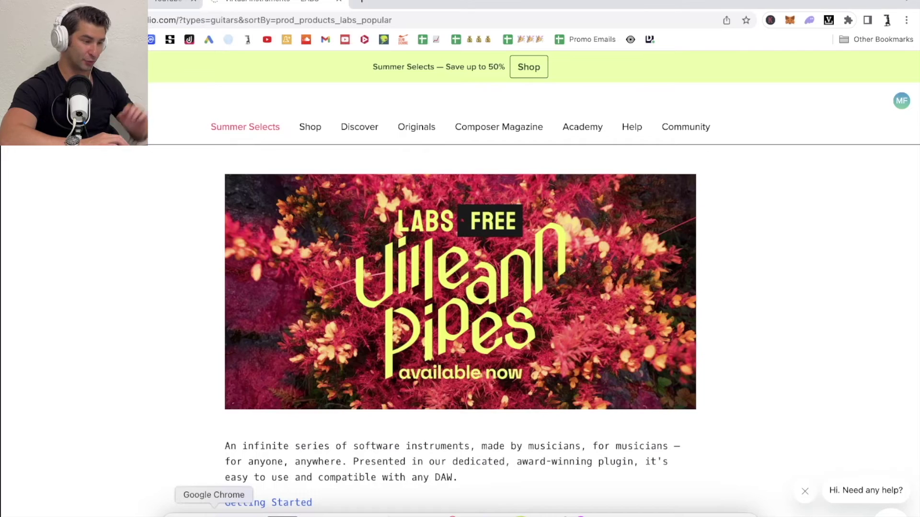
scroll(180, 379, down, 3)
scroll(180, 380, down, 10)
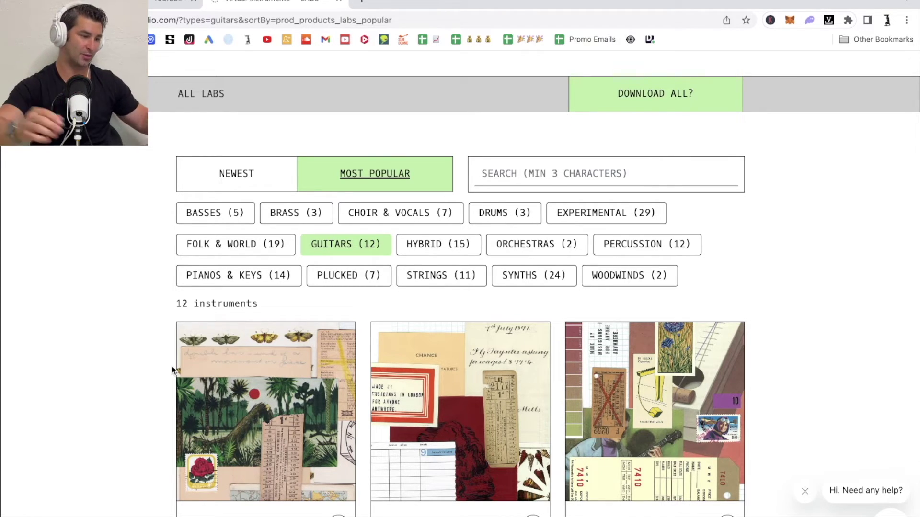
scroll(829, 306, down, 5)
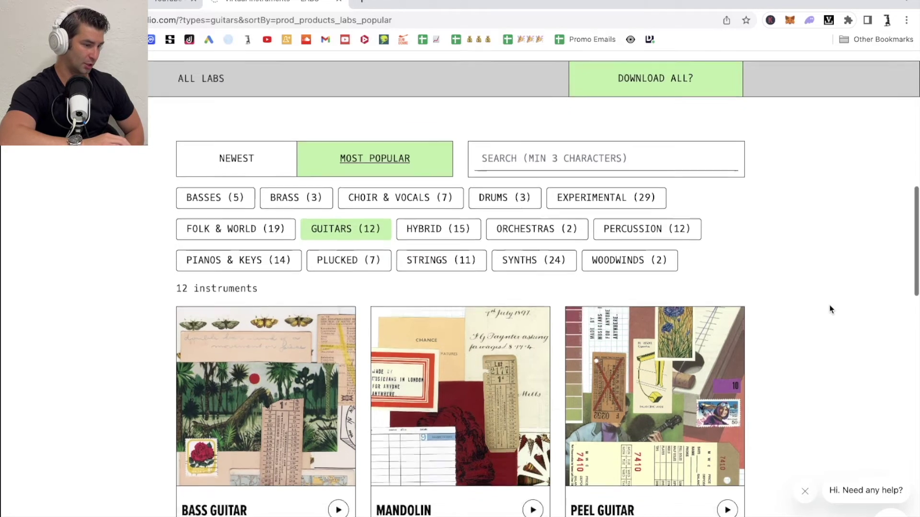
- Preview the Bass Guitar, Mandolin and Peel Guitar demos on the LABS page
click(338, 289)
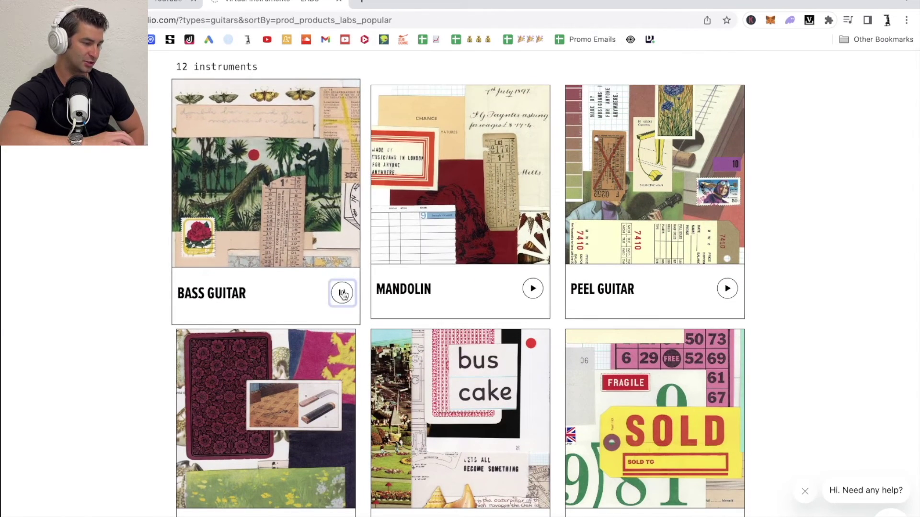
click(537, 293)
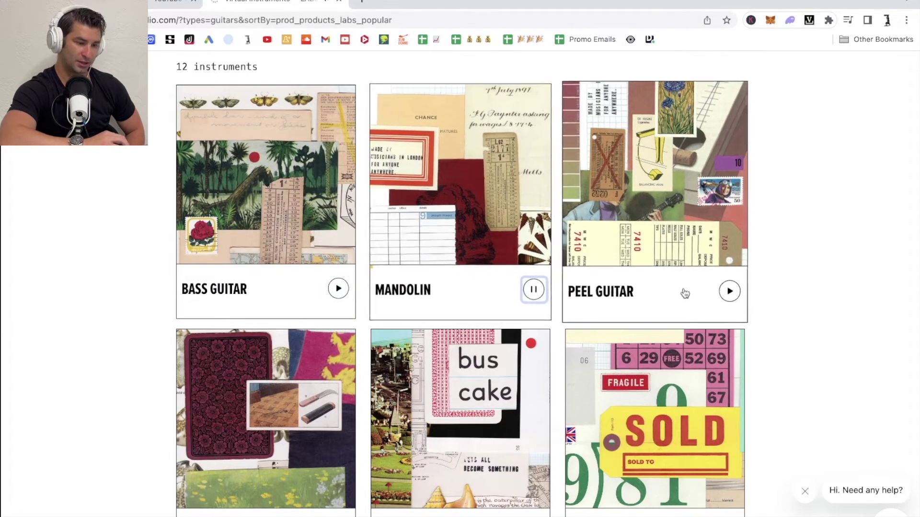
click(727, 289)
- Preview the Autoharp, Guitar Harmonics and Lap Steel demos on the LABS page, then stop playback
scroll(794, 293, down, 2)
scroll(795, 293, down, 1)
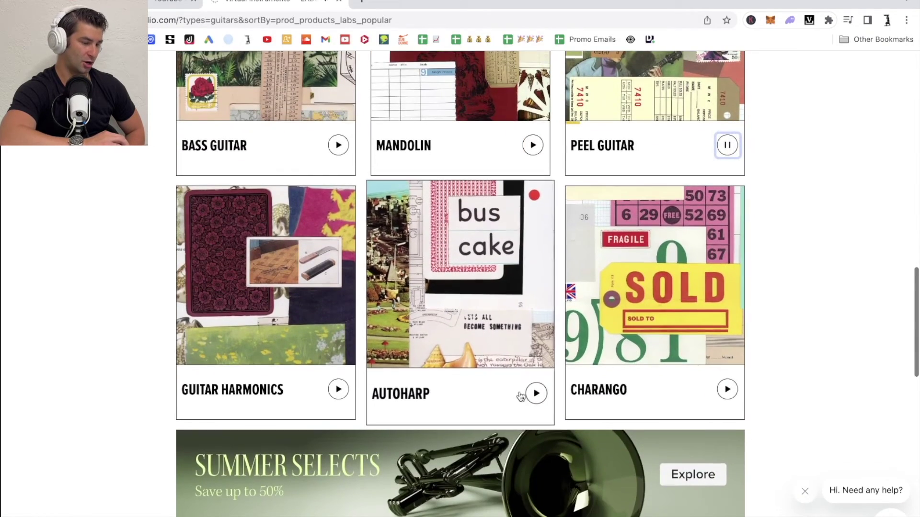
click(533, 389)
click(340, 393)
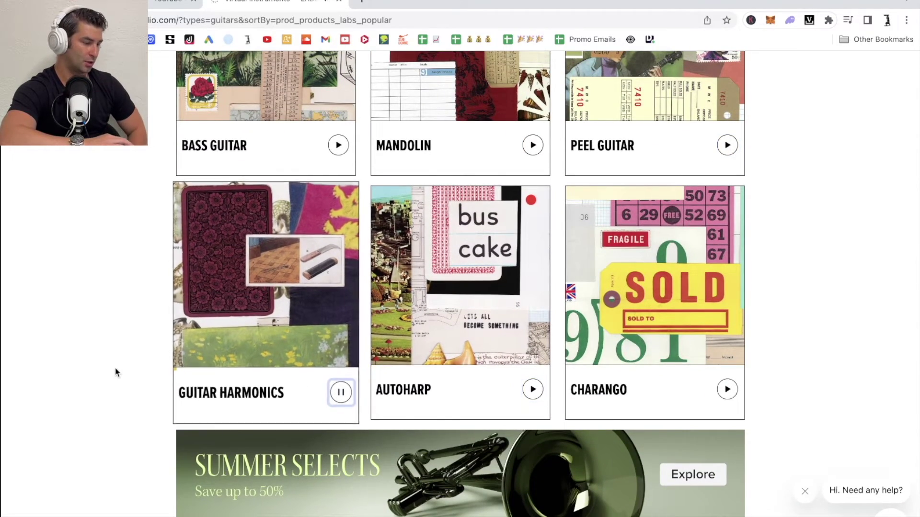
scroll(115, 368, down, 7)
click(342, 371)
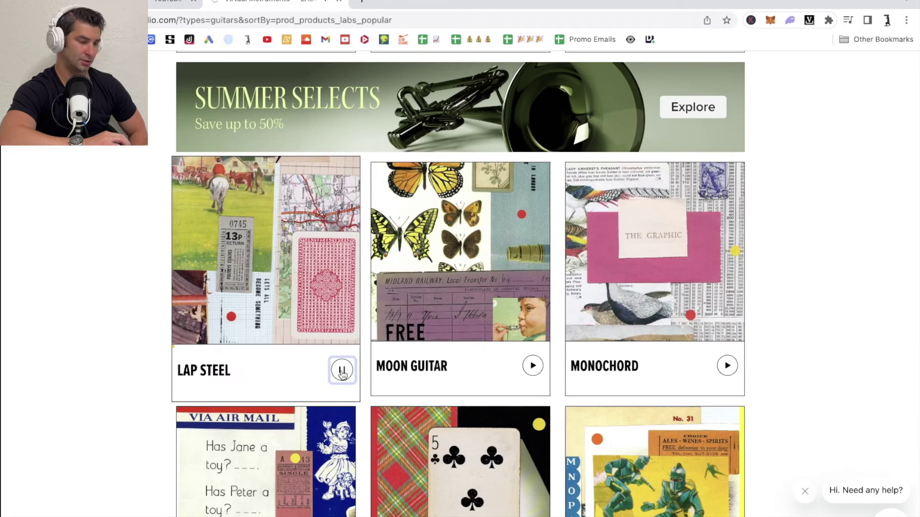
click(342, 372)
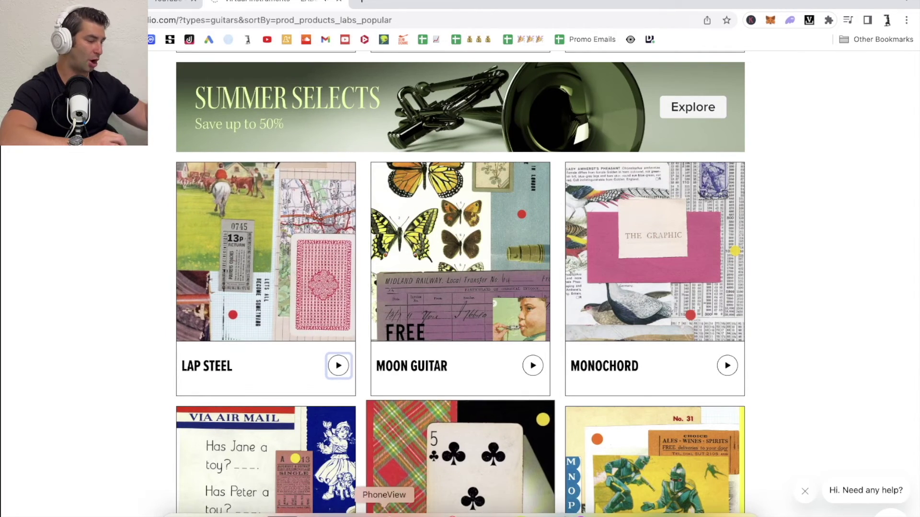
- Switch back to Ableton Live and load the Classic Bass - Amp preset in LABS, followed by Classic Bass - DI
click(316, 511)
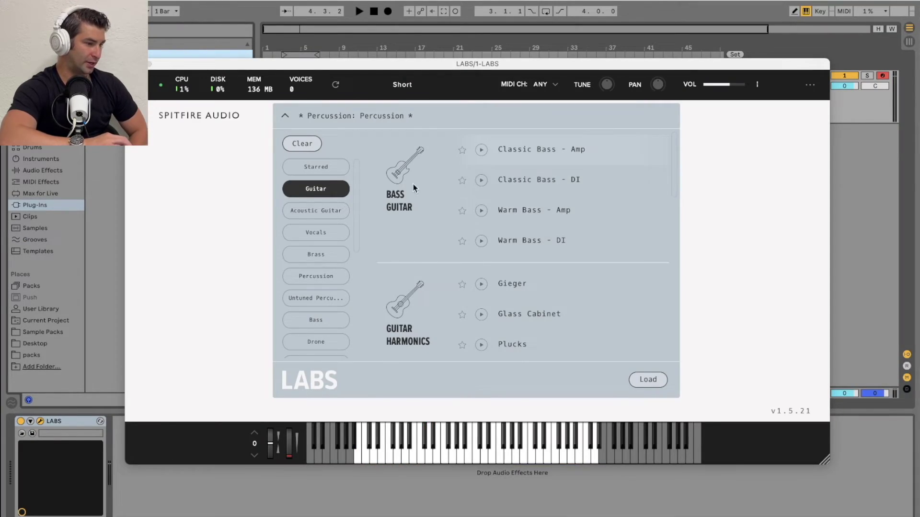
drag(460, 68, 465, 66)
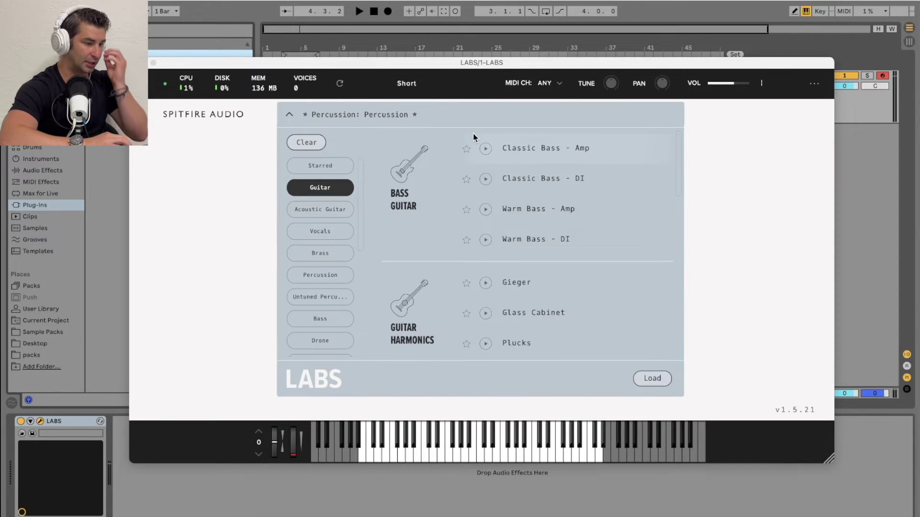
double_click(599, 149)
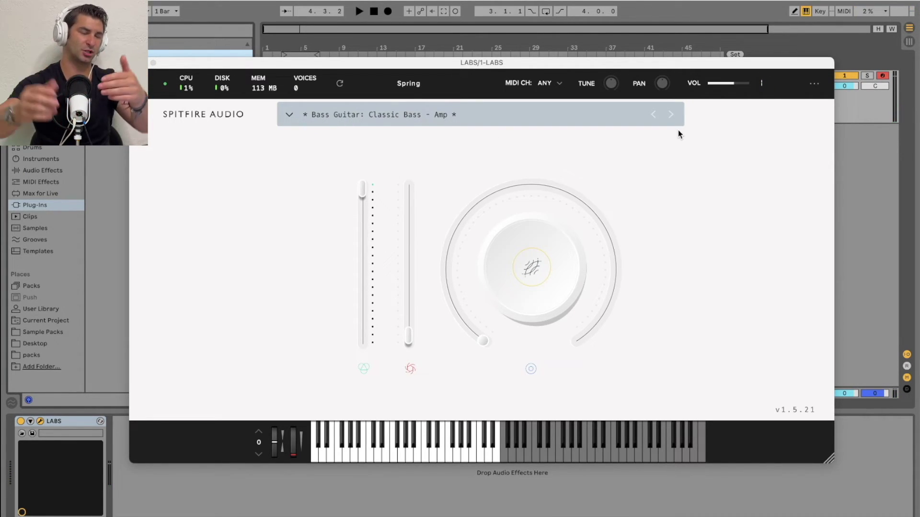
click(671, 115)
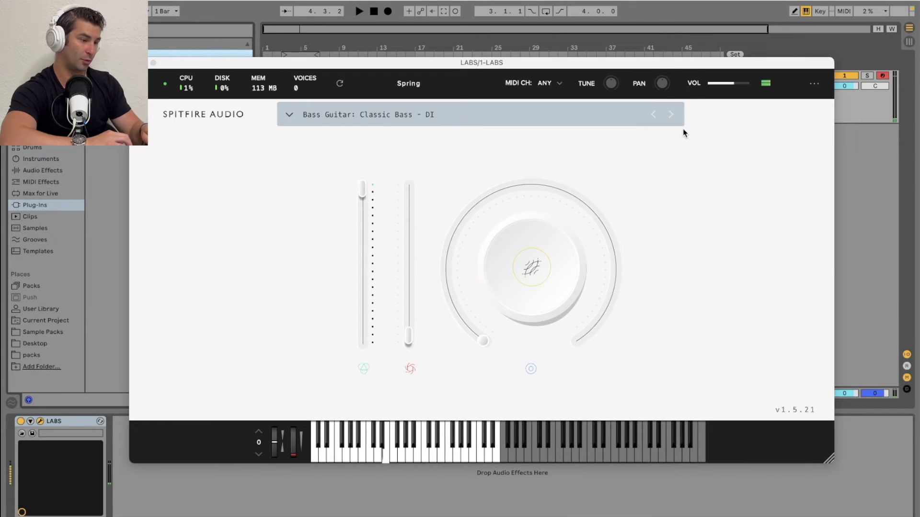
- Load the Warm Bass - Amp preset in LABS and raise the plug-in's volume to maximum
click(671, 115)
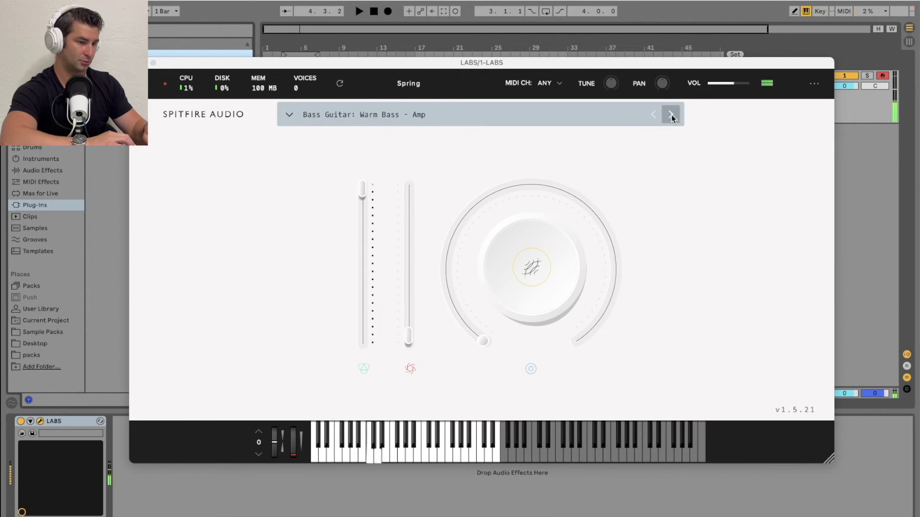
drag(734, 82, 799, 109)
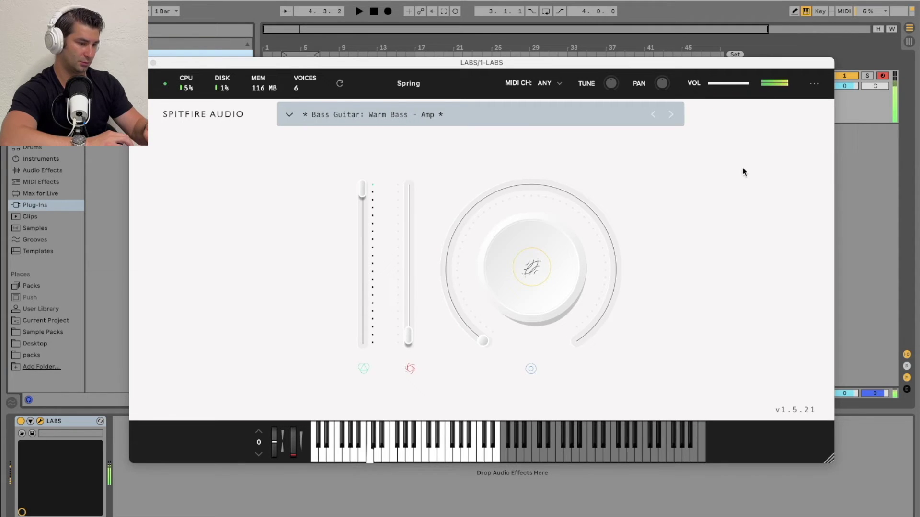
- Load the Gieger preset from Guitar Harmonics and play a few notes to audition it
click(293, 115)
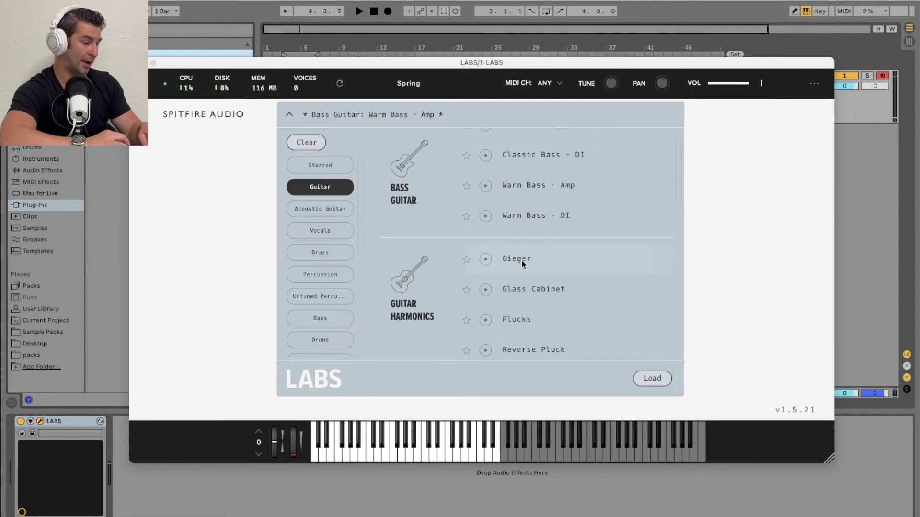
double_click(522, 263)
key(a)
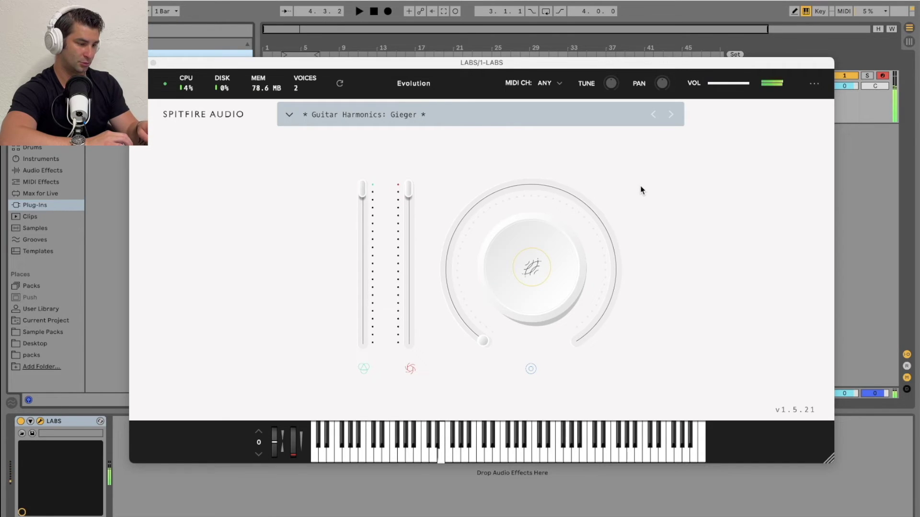
key(k)
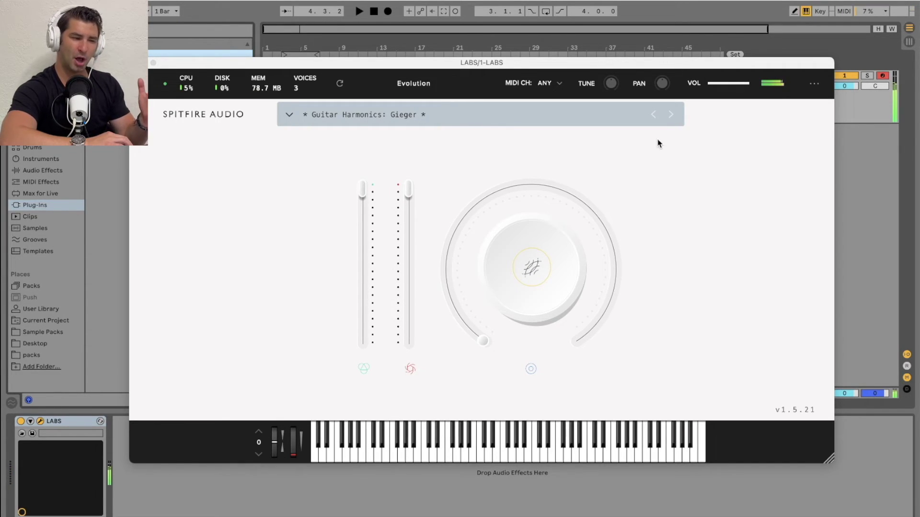
- Audition the following Guitar Harmonics presets in turn, including Glass Cabinet, Plucks, Reverse Pluck 2 and Soft Plucks
click(670, 118)
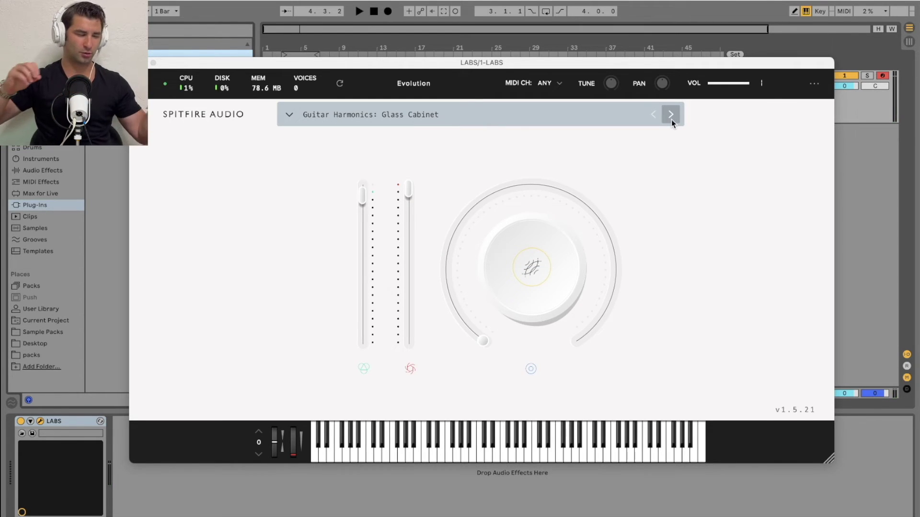
key(k)
key(a)
click(670, 115)
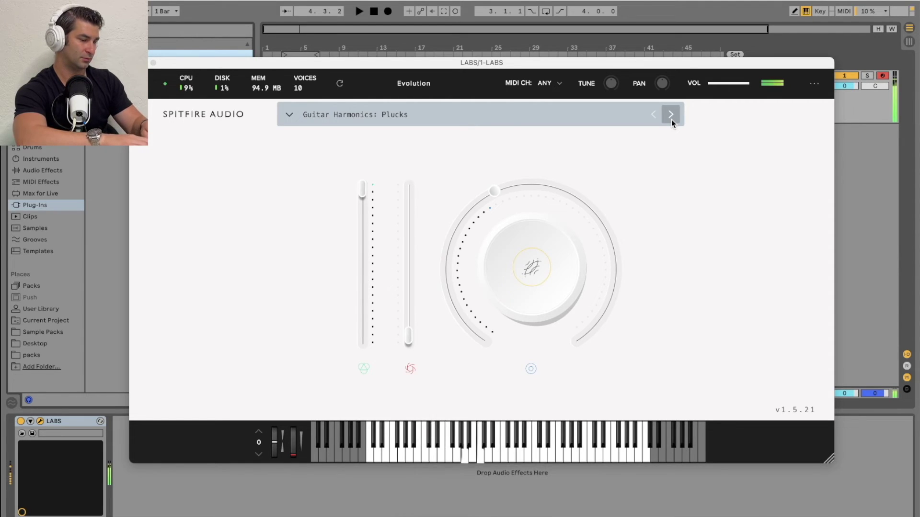
click(672, 120)
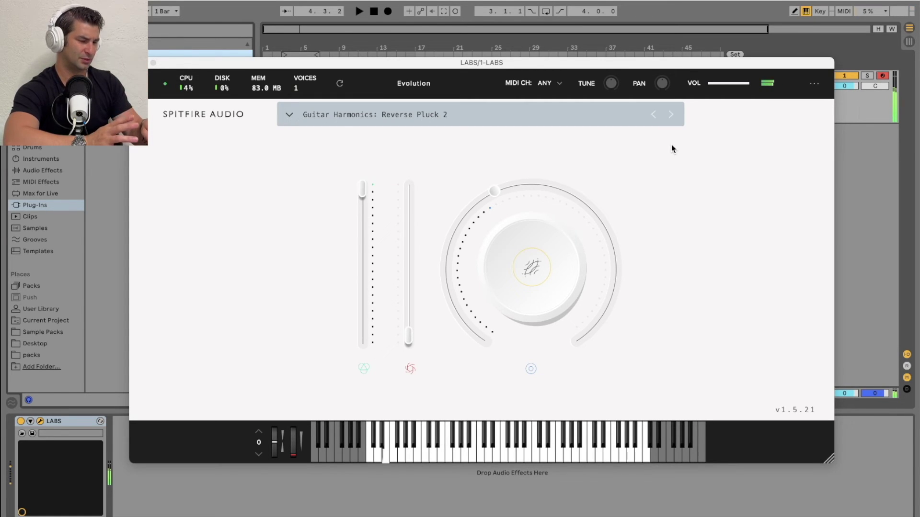
click(671, 115)
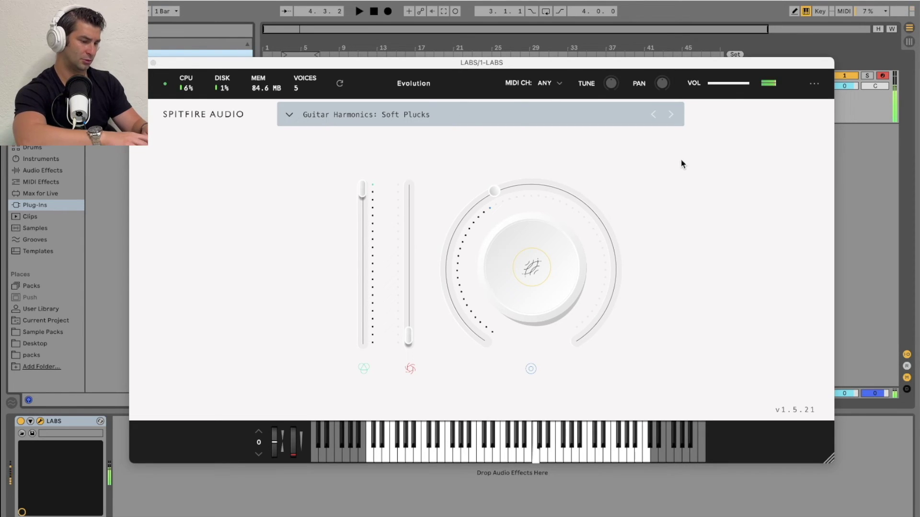
- Load the Sustain preset from the Guitar Harmonics instrument
click(308, 115)
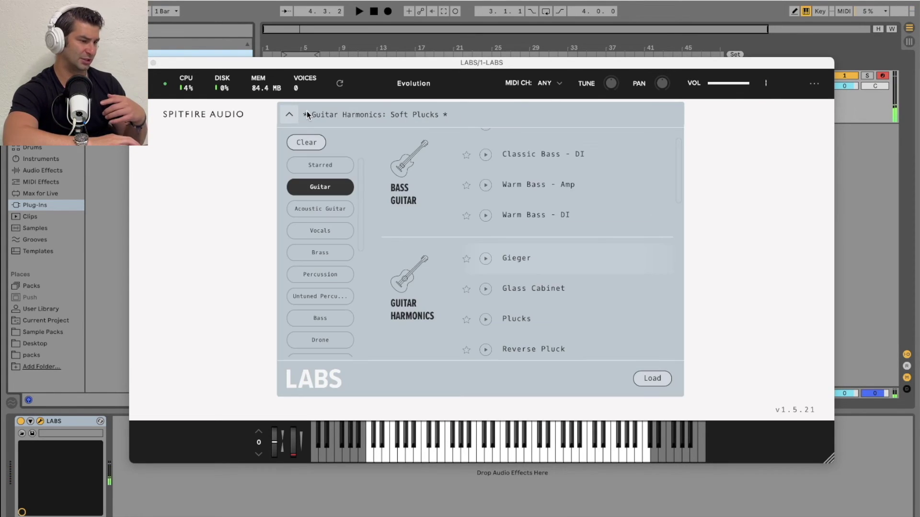
scroll(598, 243, down, 5)
scroll(597, 243, down, 3)
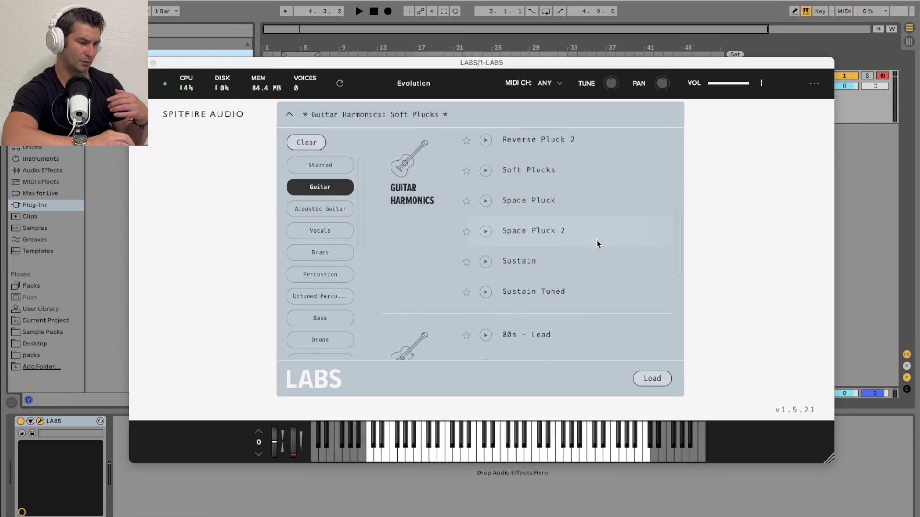
click(576, 251)
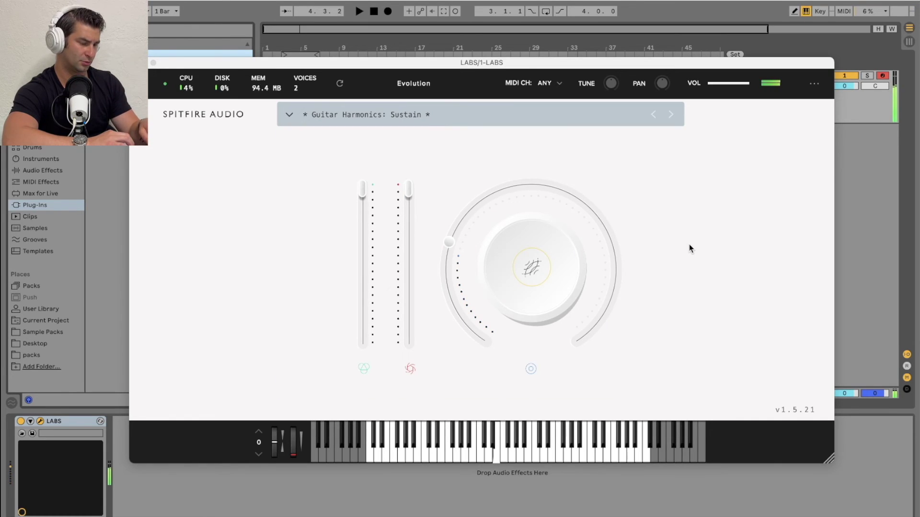
- Load the Electric Guitars preset 80s - Lead, then advance through 80s - Plucks to Indie - Plucks (Bridge)
click(332, 117)
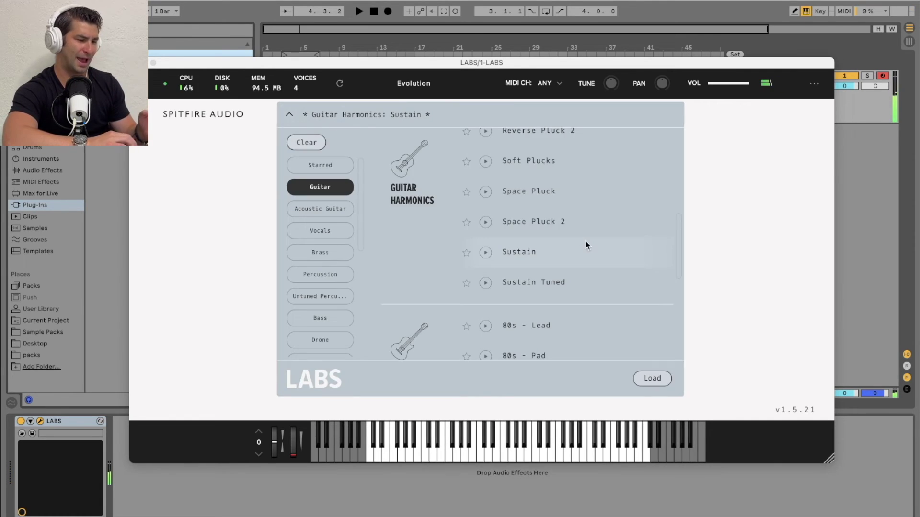
scroll(586, 245, down, 3)
click(582, 247)
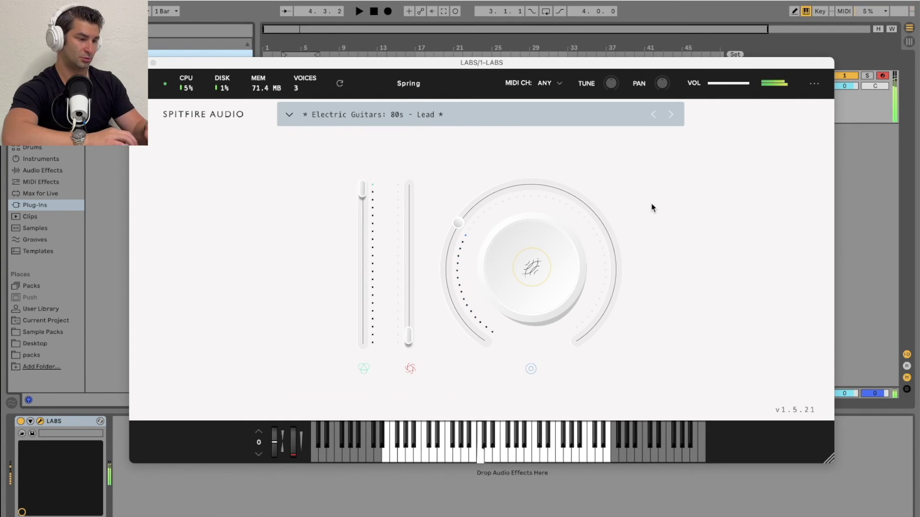
click(671, 115)
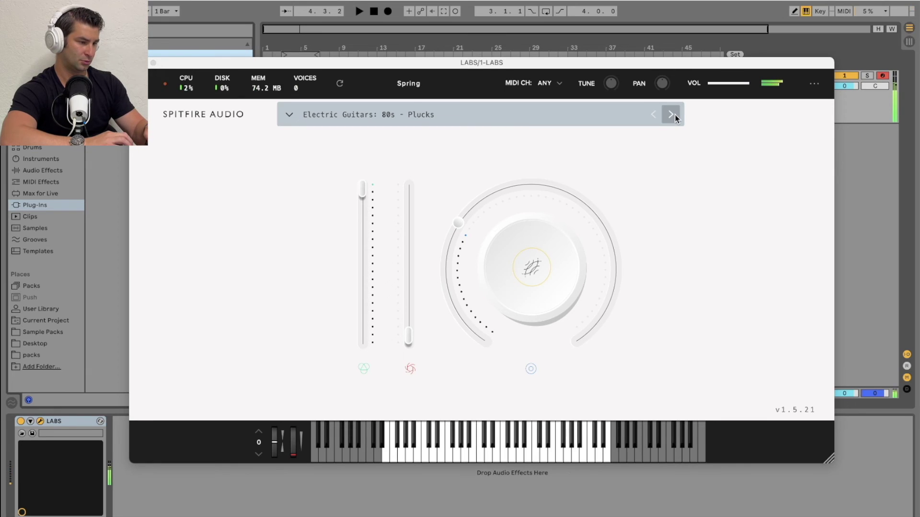
click(670, 114)
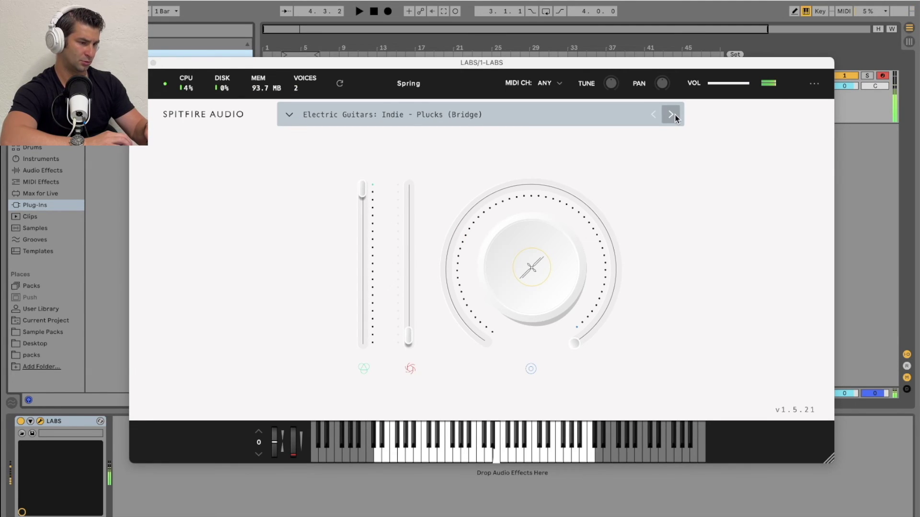
- Audition the Electric Guitars presets Pop - Plucks, Rock - Plucks and Rock - Rhythms in turn
click(406, 108)
scroll(593, 245, down, 8)
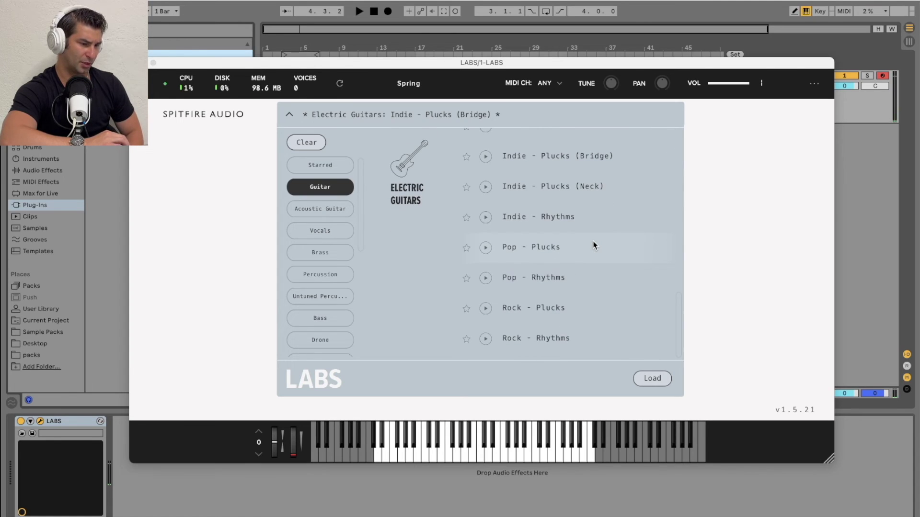
double_click(593, 245)
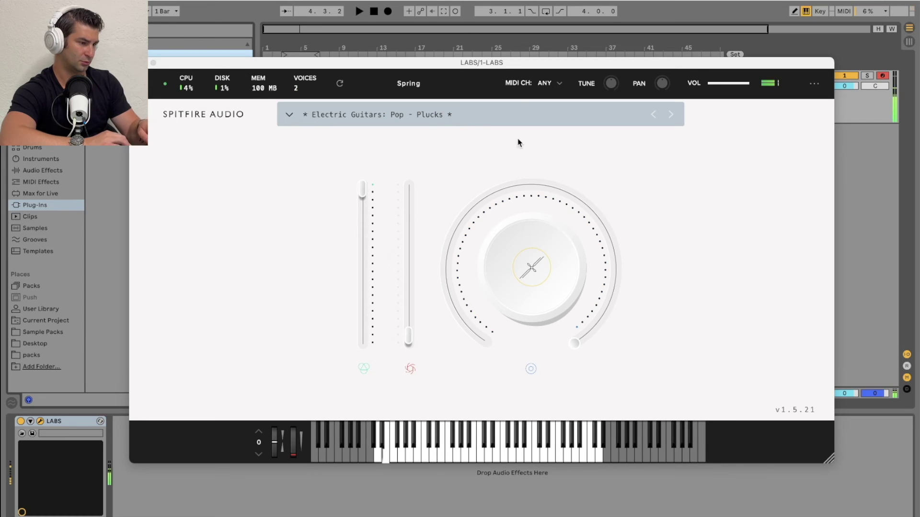
click(434, 123)
double_click(564, 316)
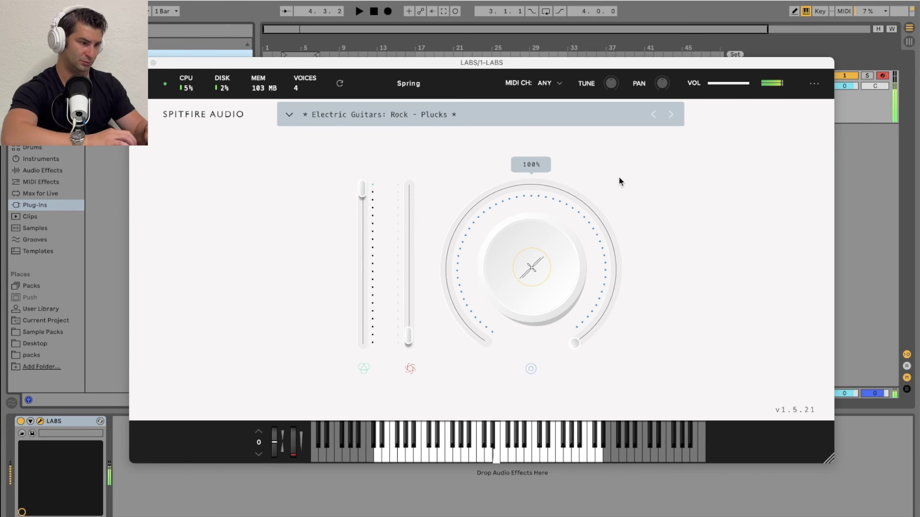
click(670, 114)
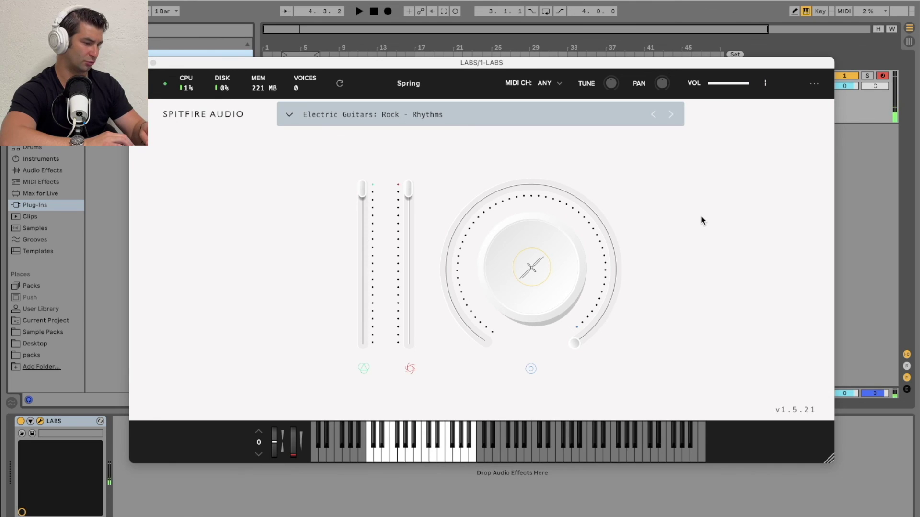